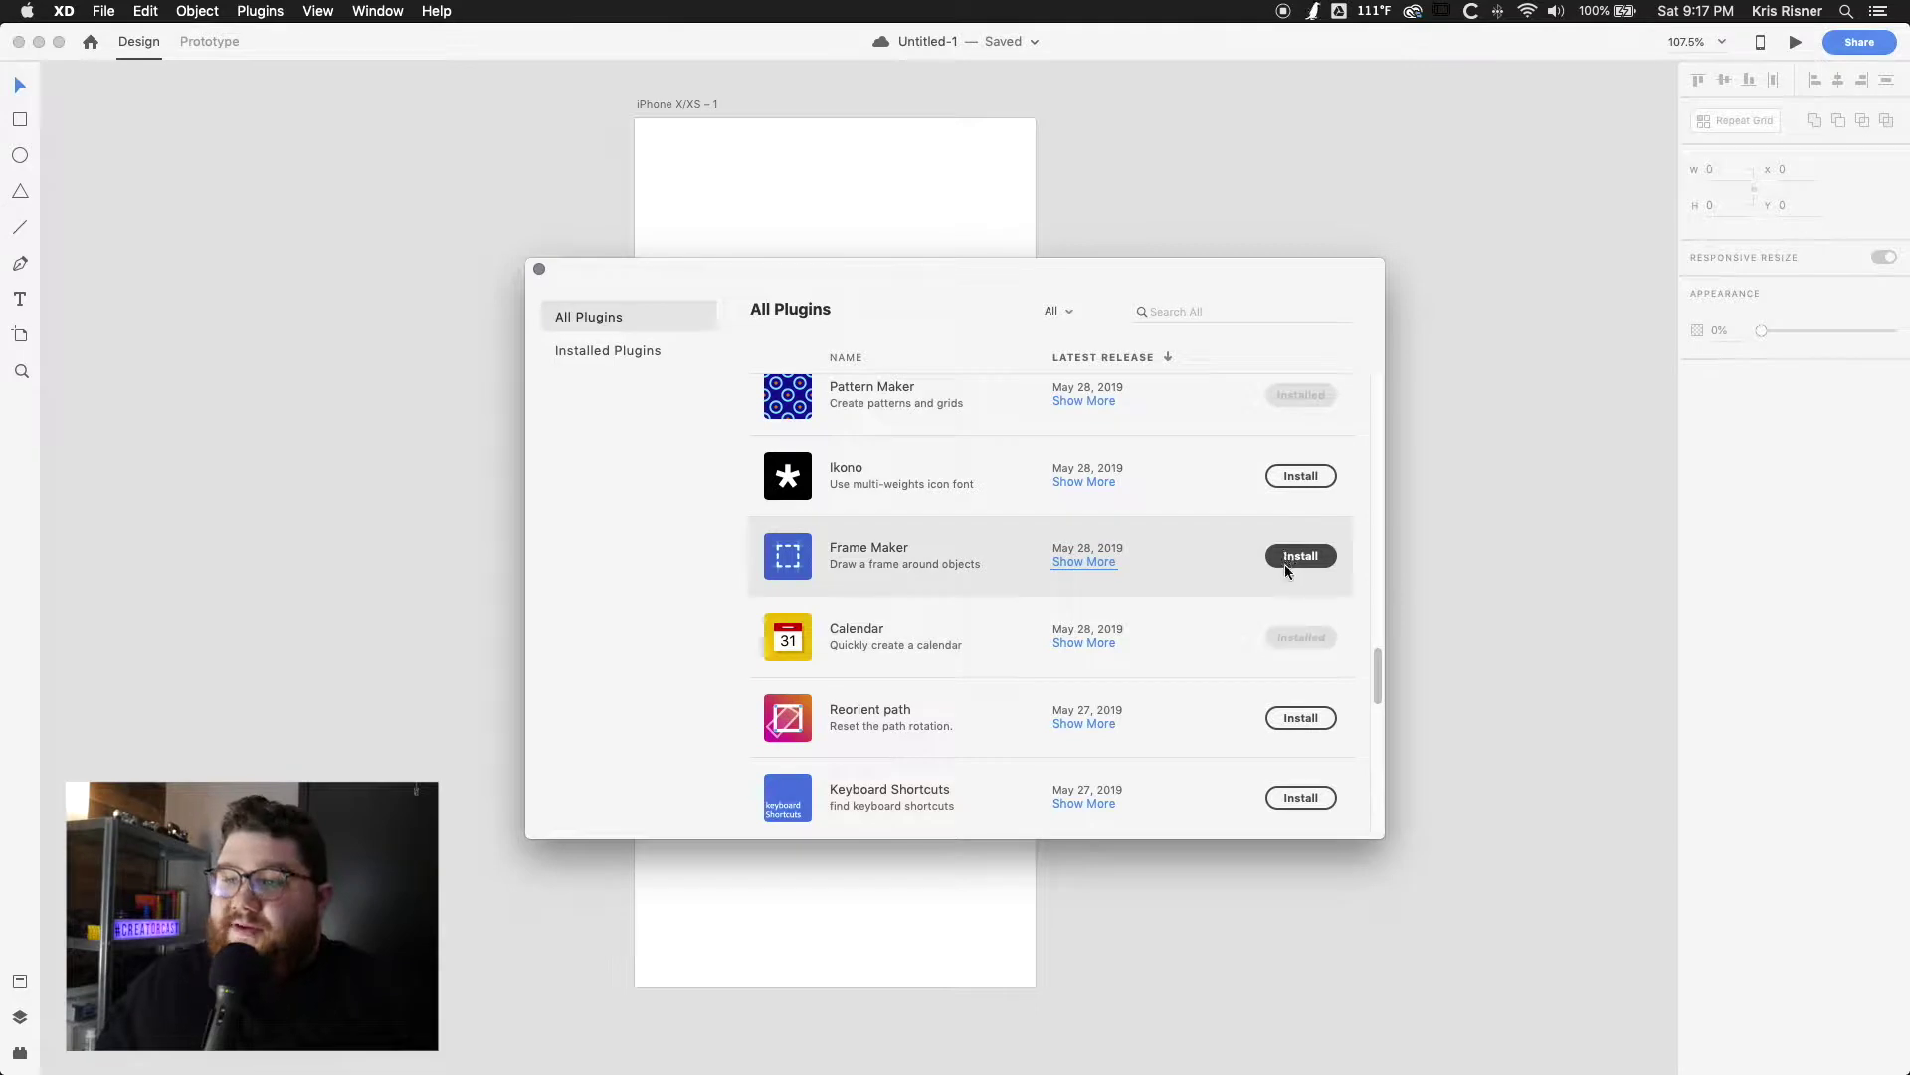
Step: Install the Ikono plugin and close the plugin manager
scroll(1327, 533, up, 1)
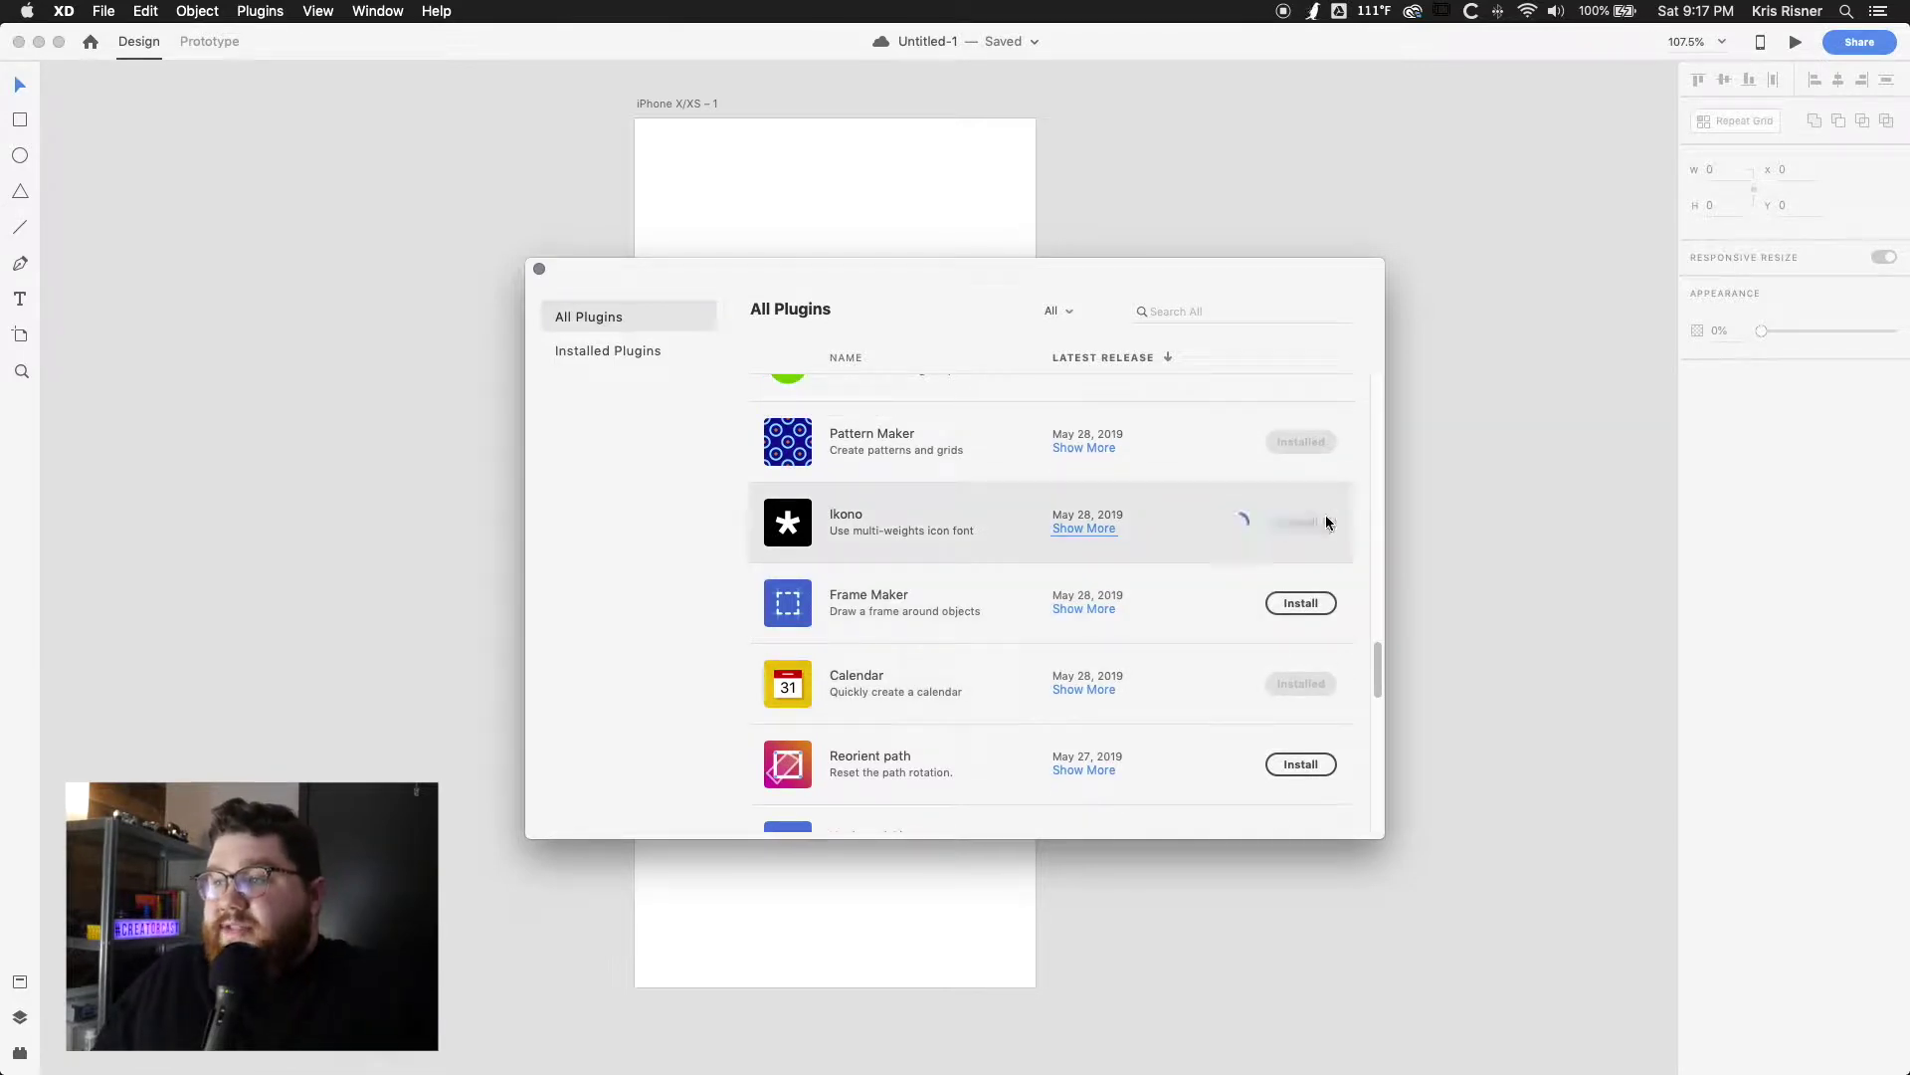
click(1301, 522)
key(Escape)
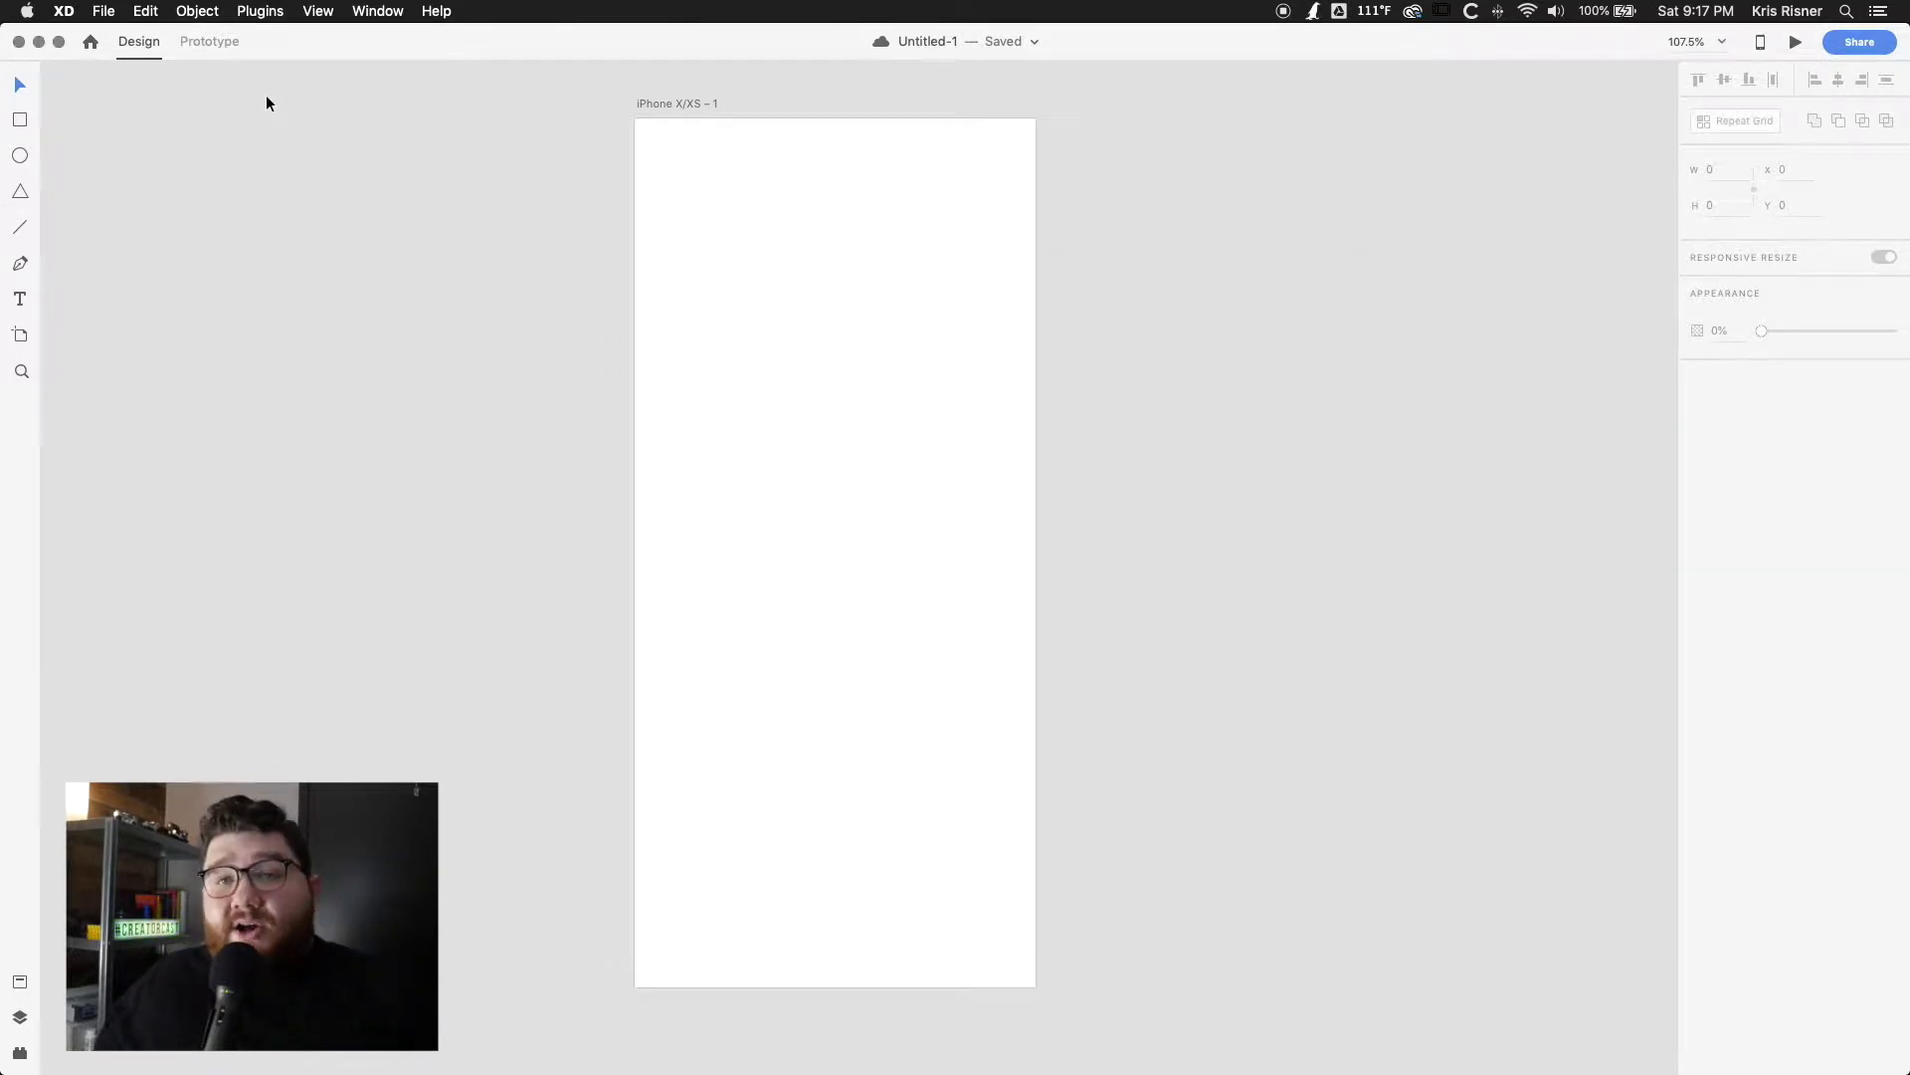
Step: Review the list of installed plugins and the commands that Stark offers
click(261, 11)
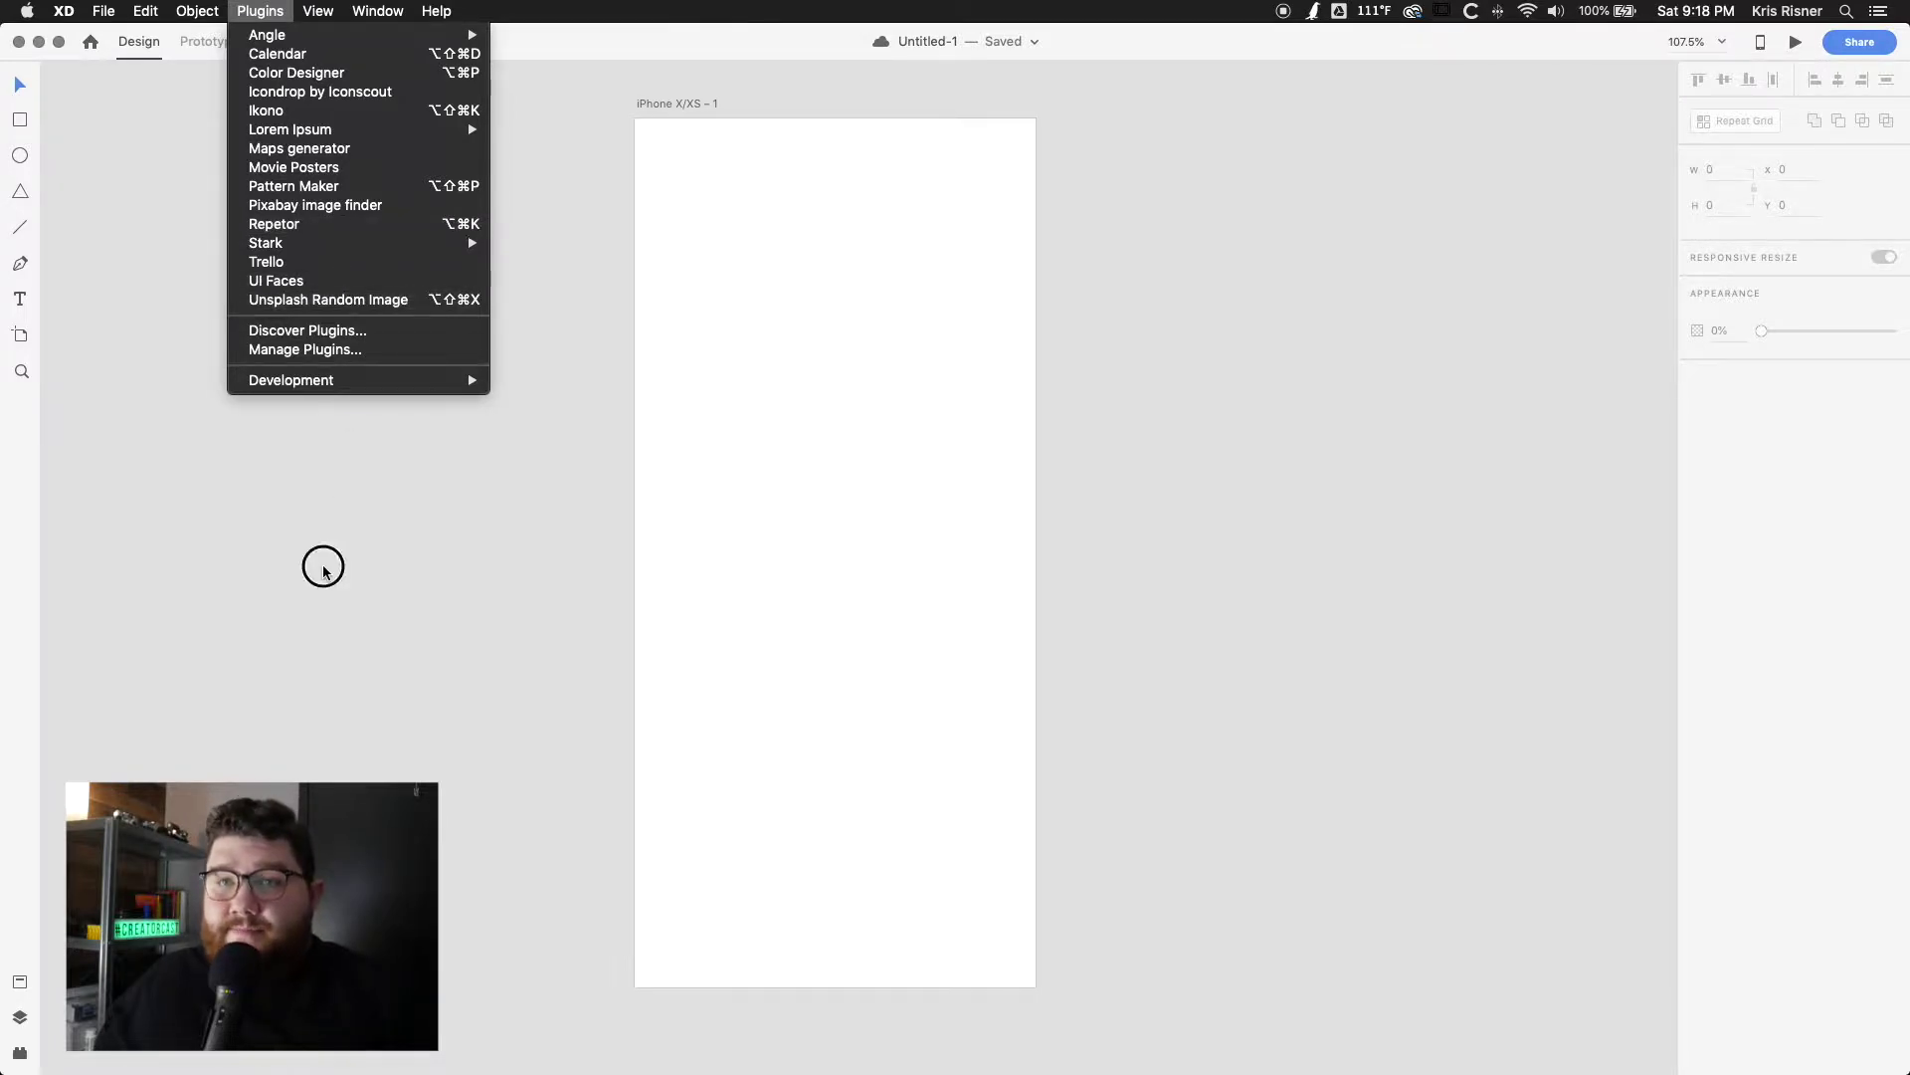
click(239, 538)
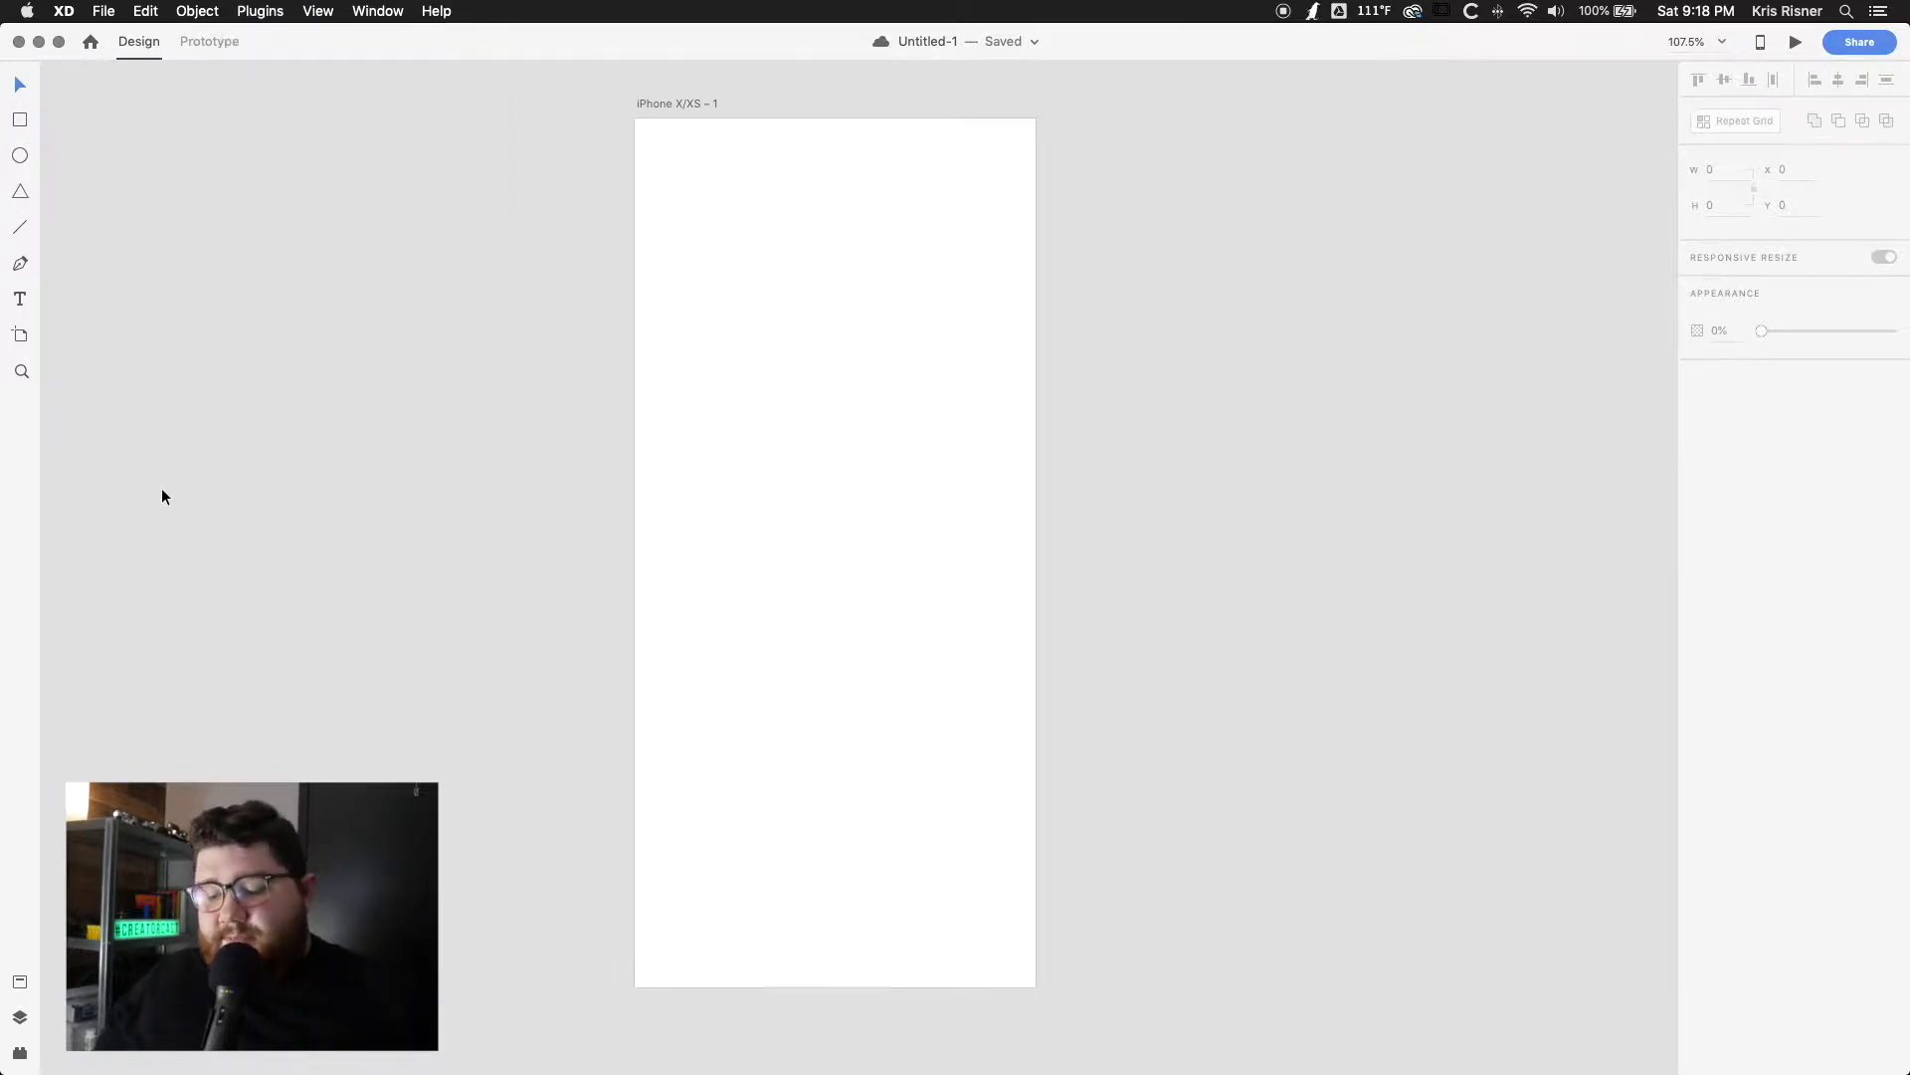
key(super+alt+p)
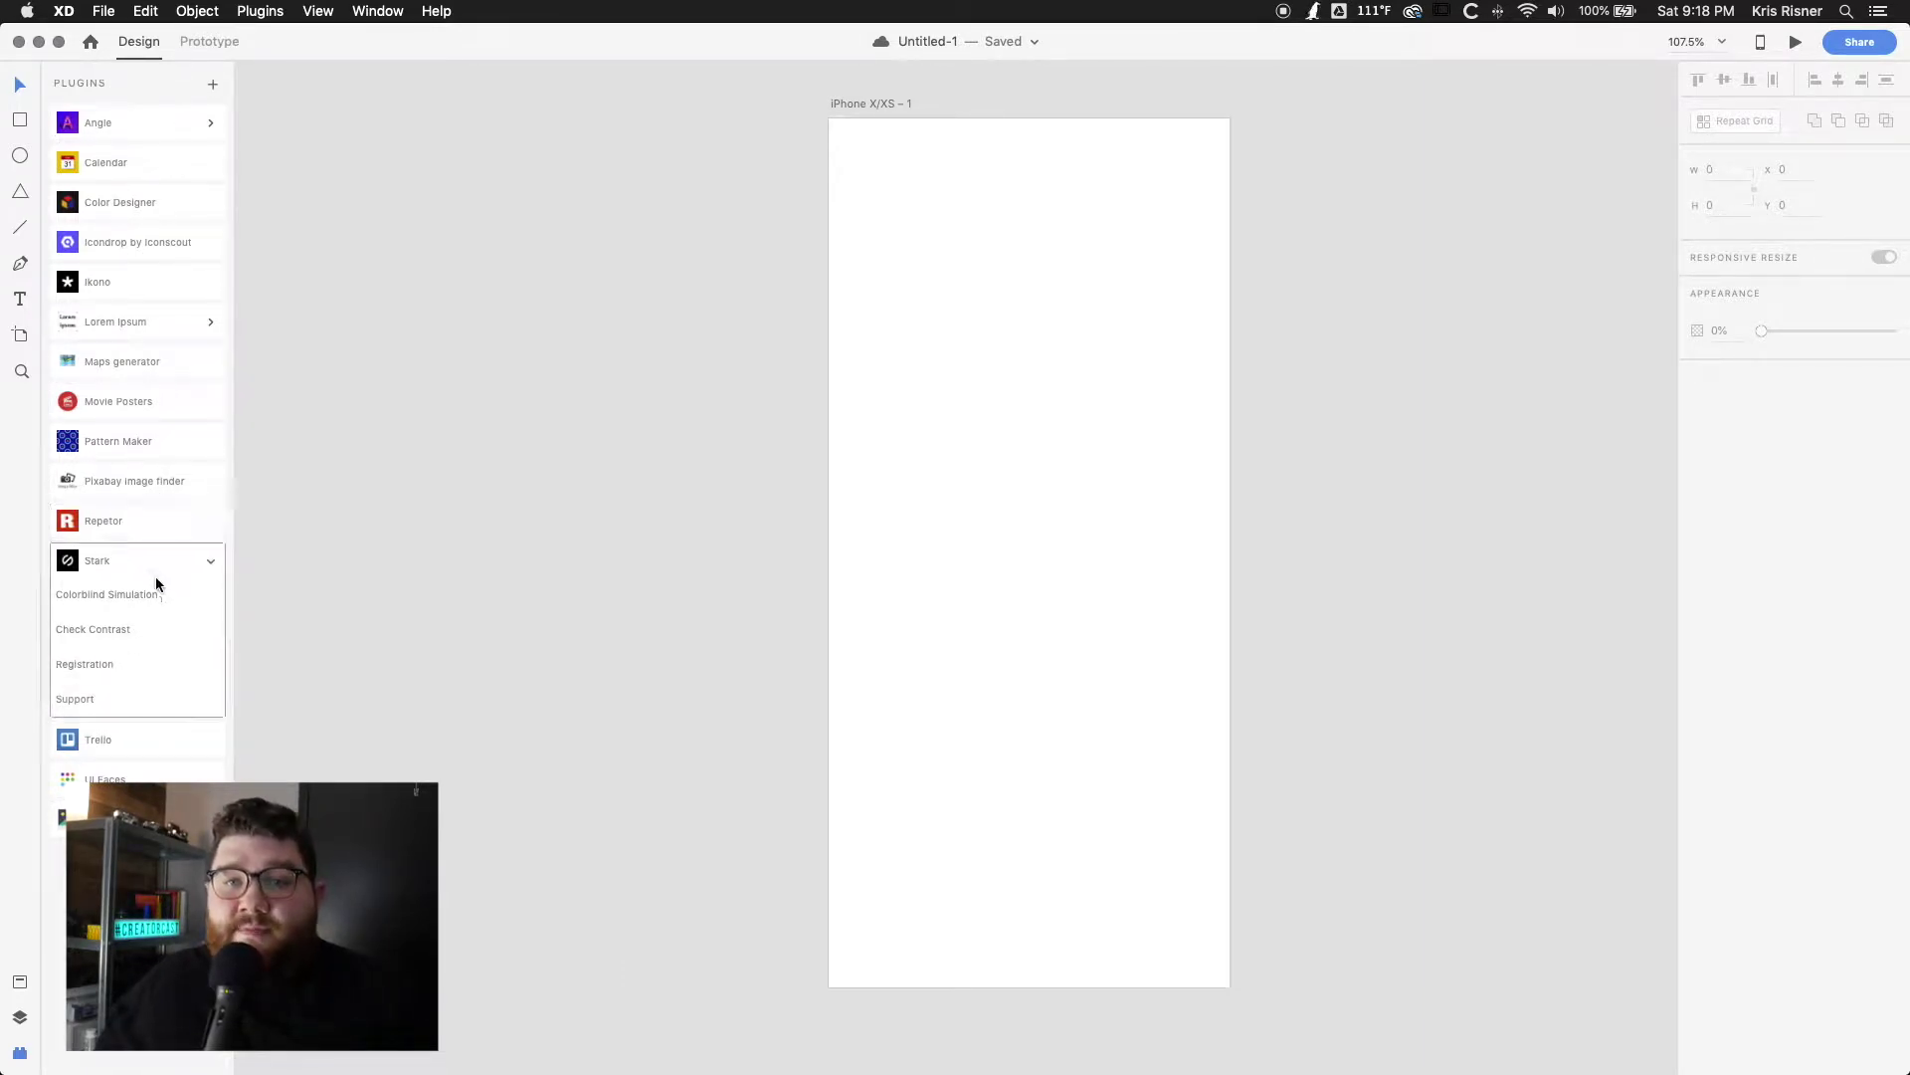
click(209, 563)
click(210, 563)
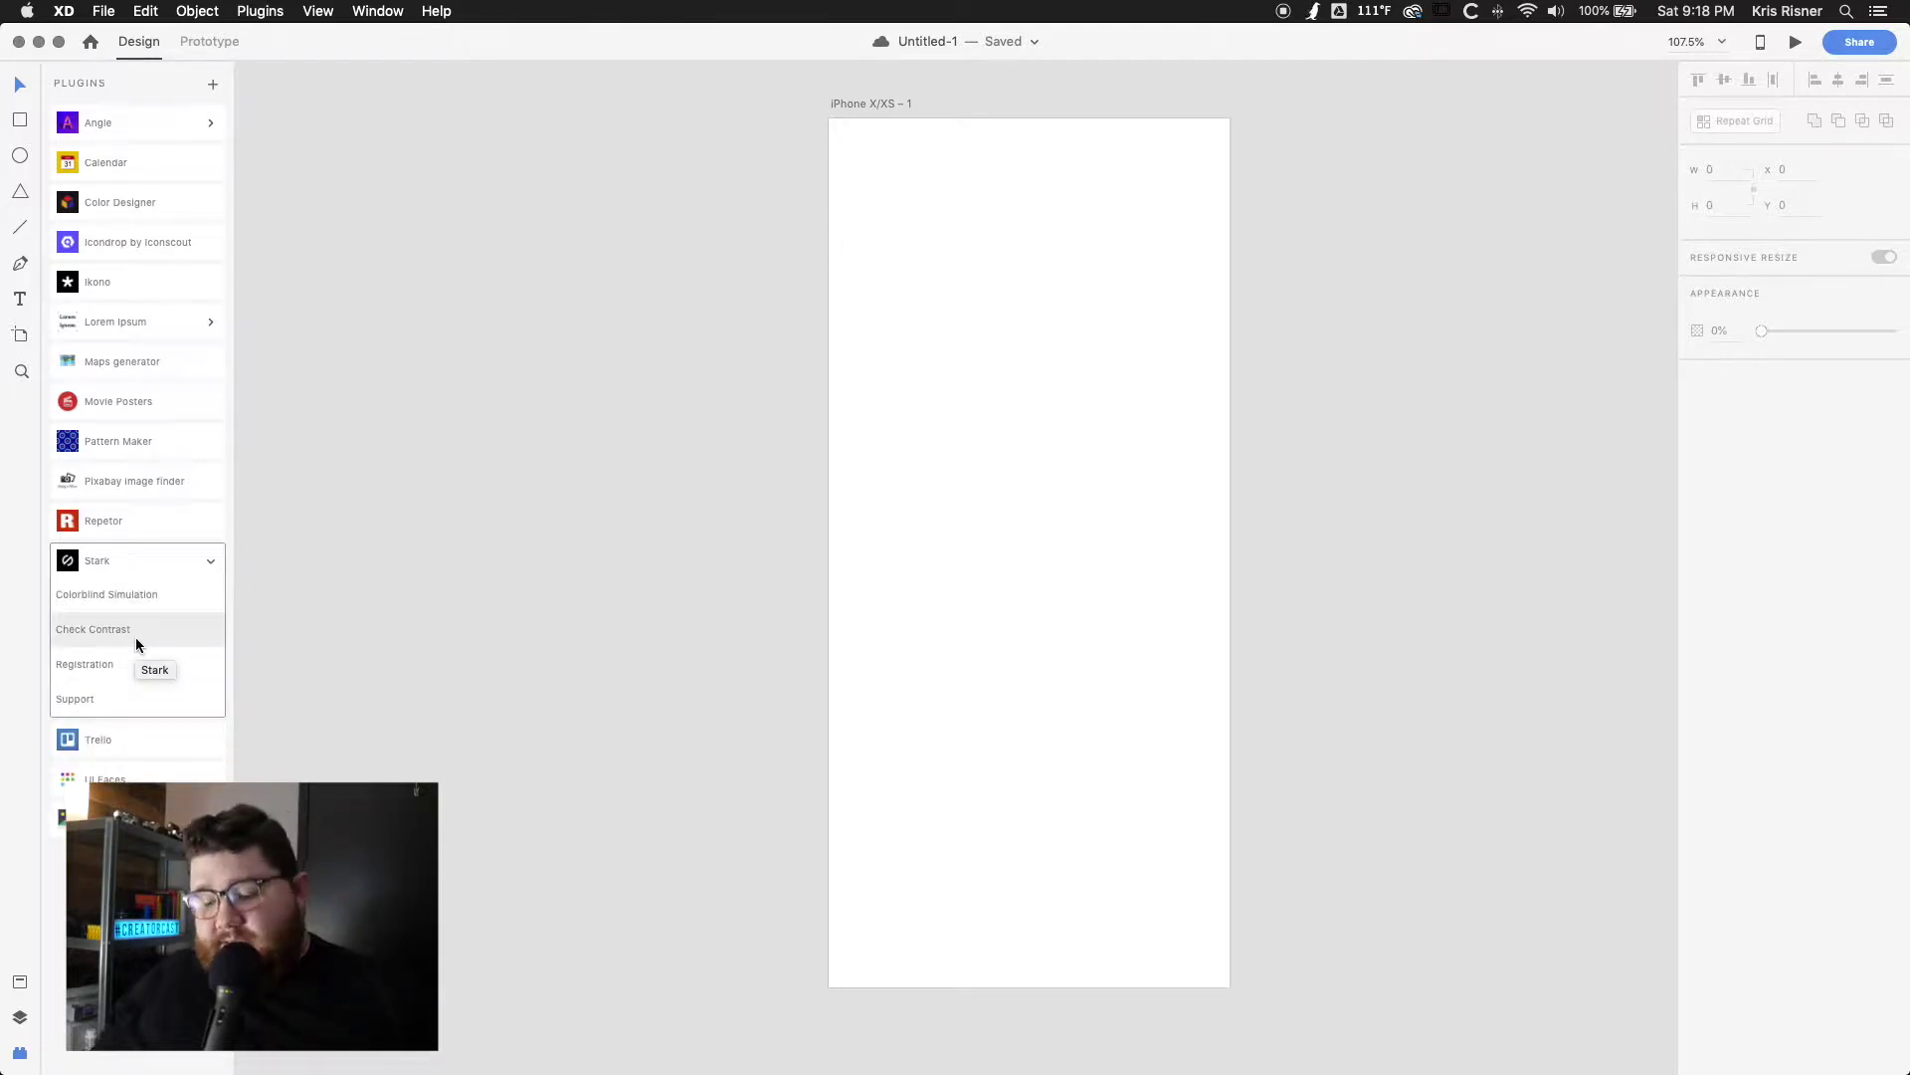
key(alt+super+p)
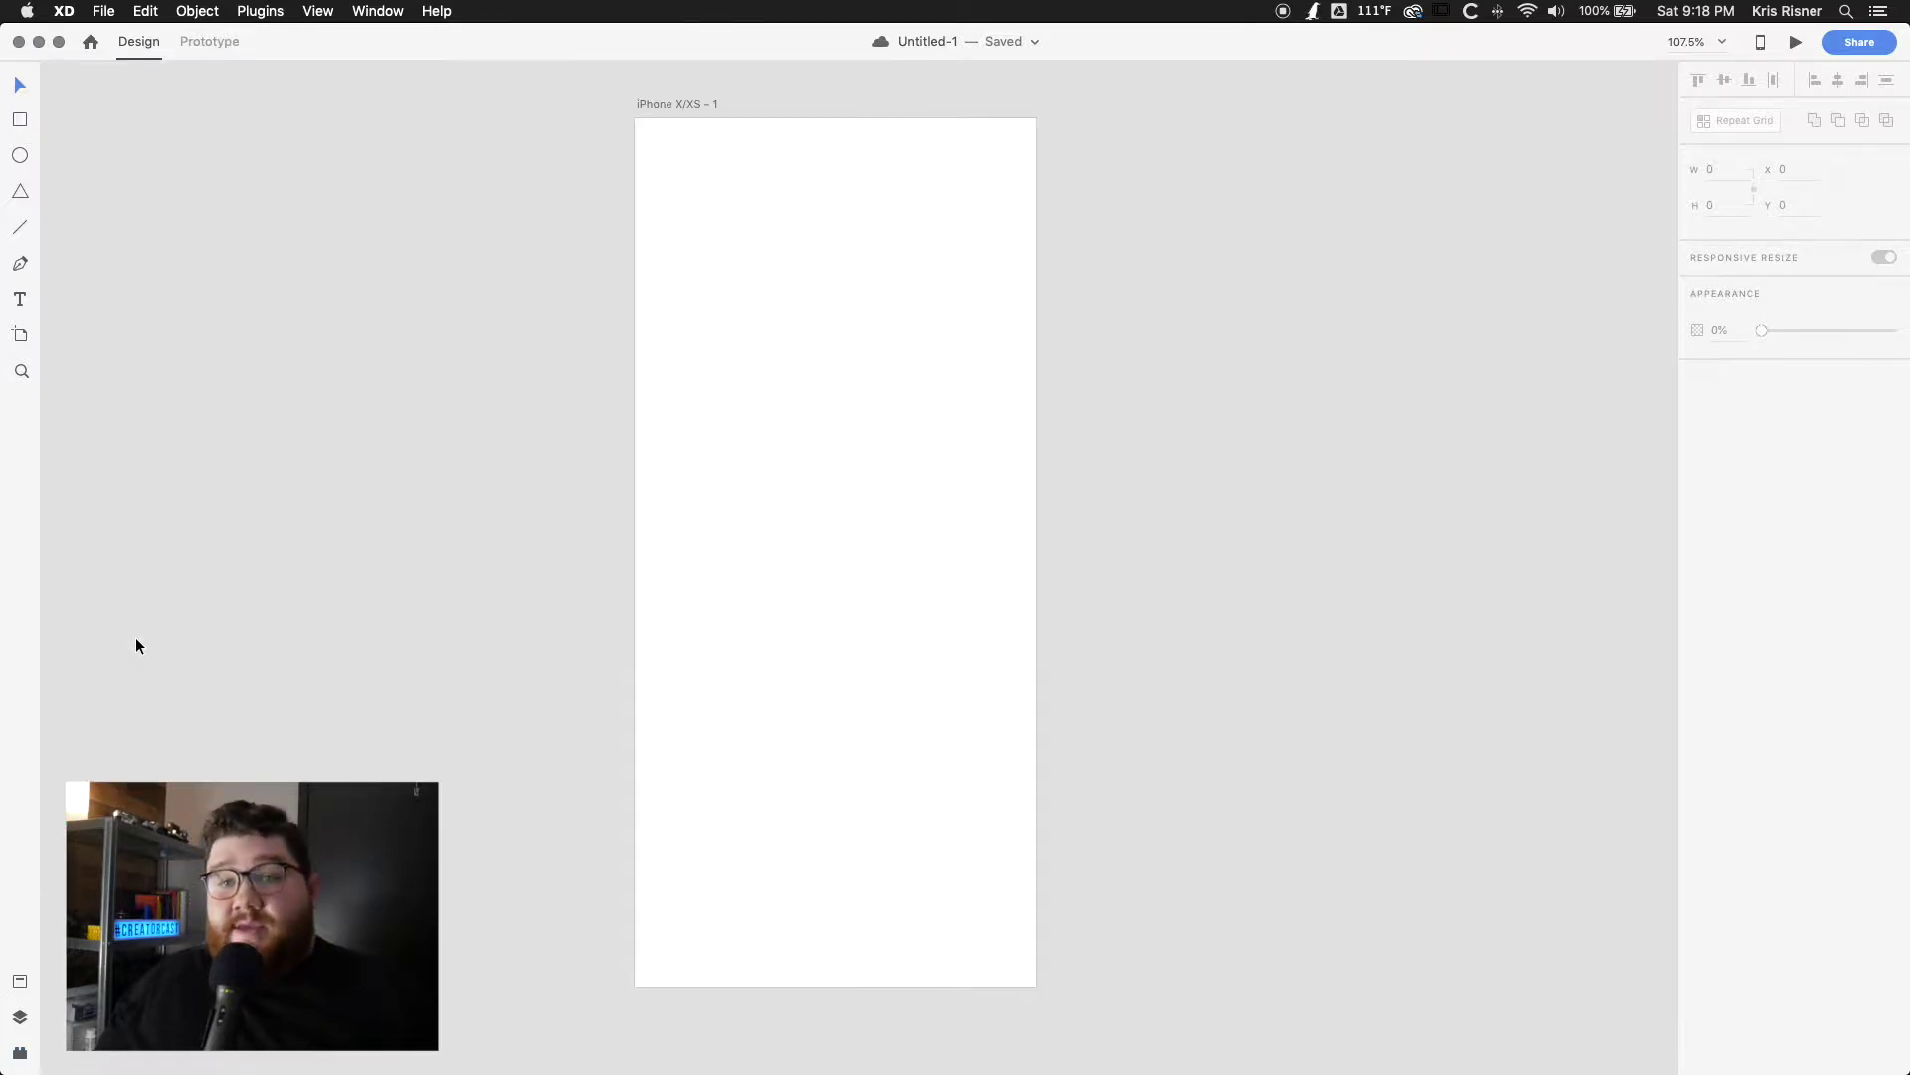
key(alt+super+p)
key(alt+super+p)
key(alt+super+p)
key(alt+super+p)
key(alt+super+p)
key(alt+super+p)
key(alt+super+p)
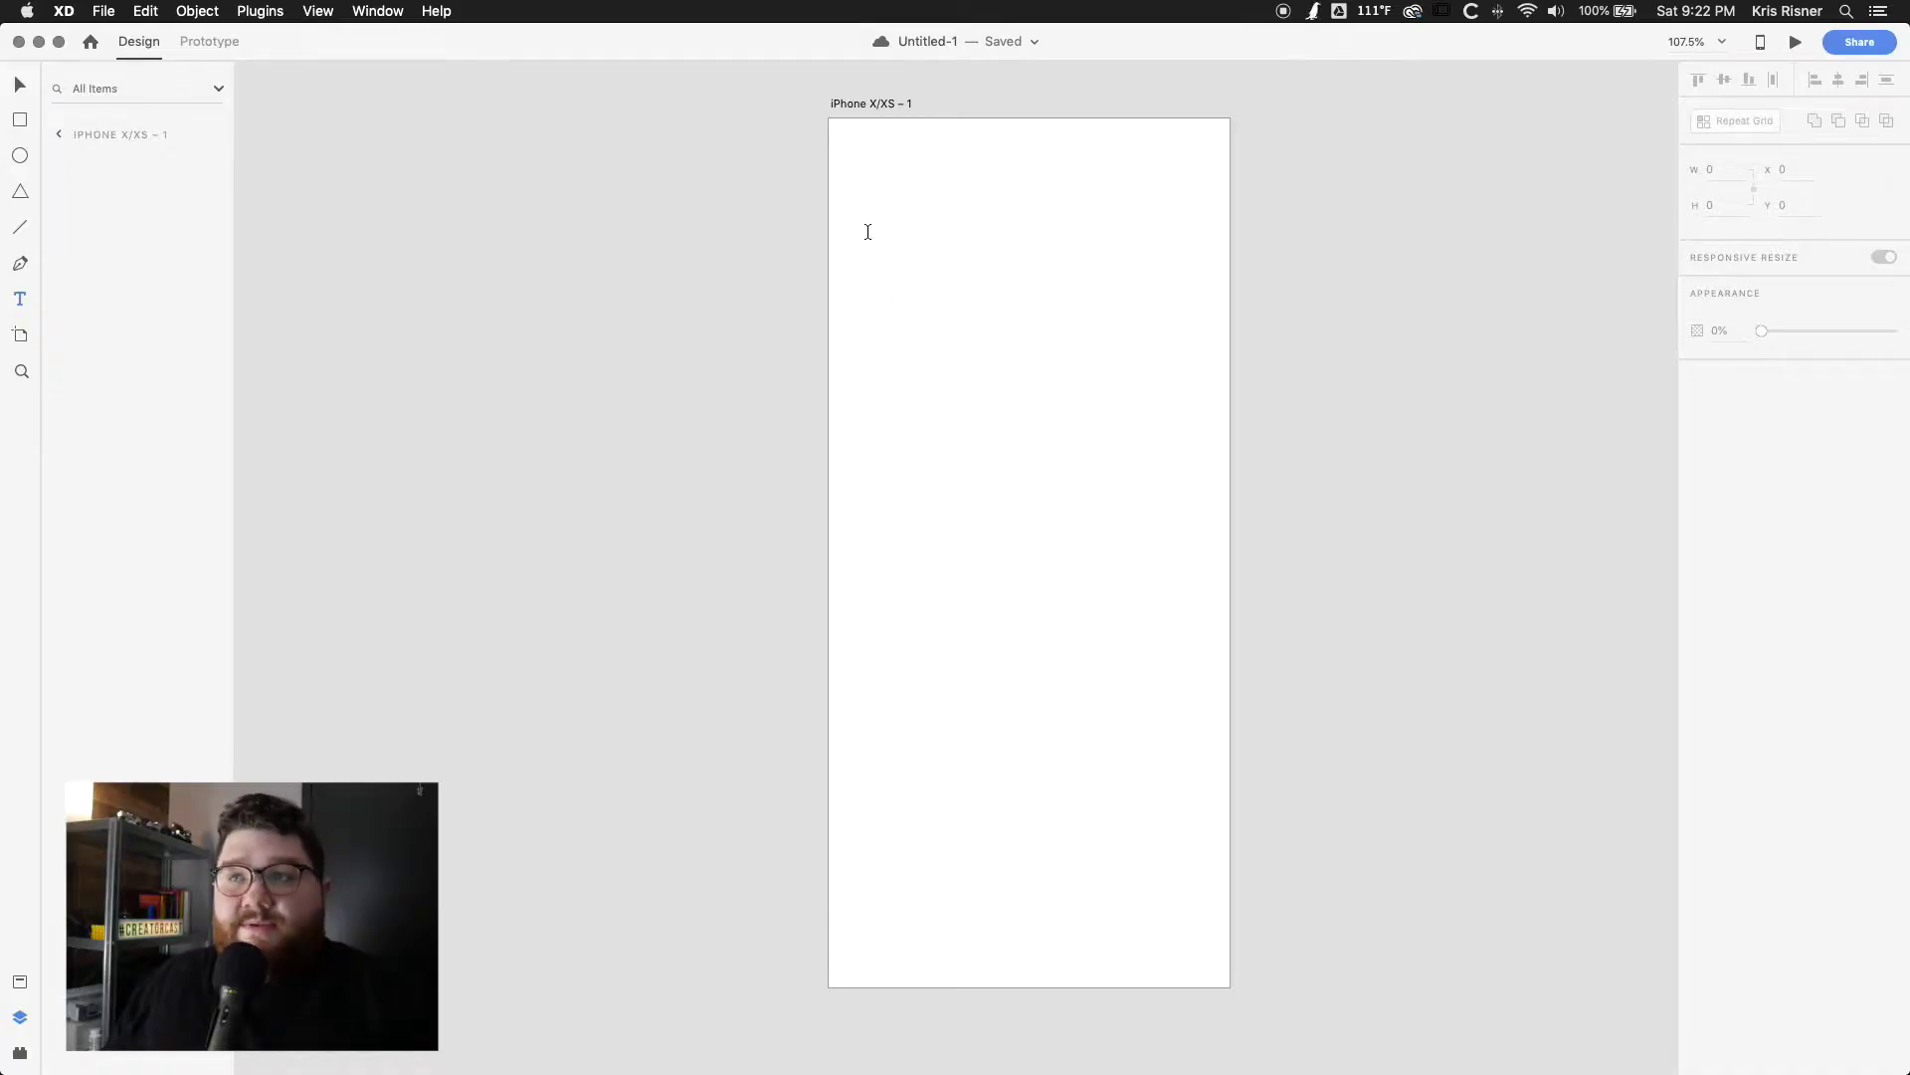
Step: Add an area text box about 230 × 258 in the artboard's upper part containing "hello"
drag(868, 232, 1114, 507)
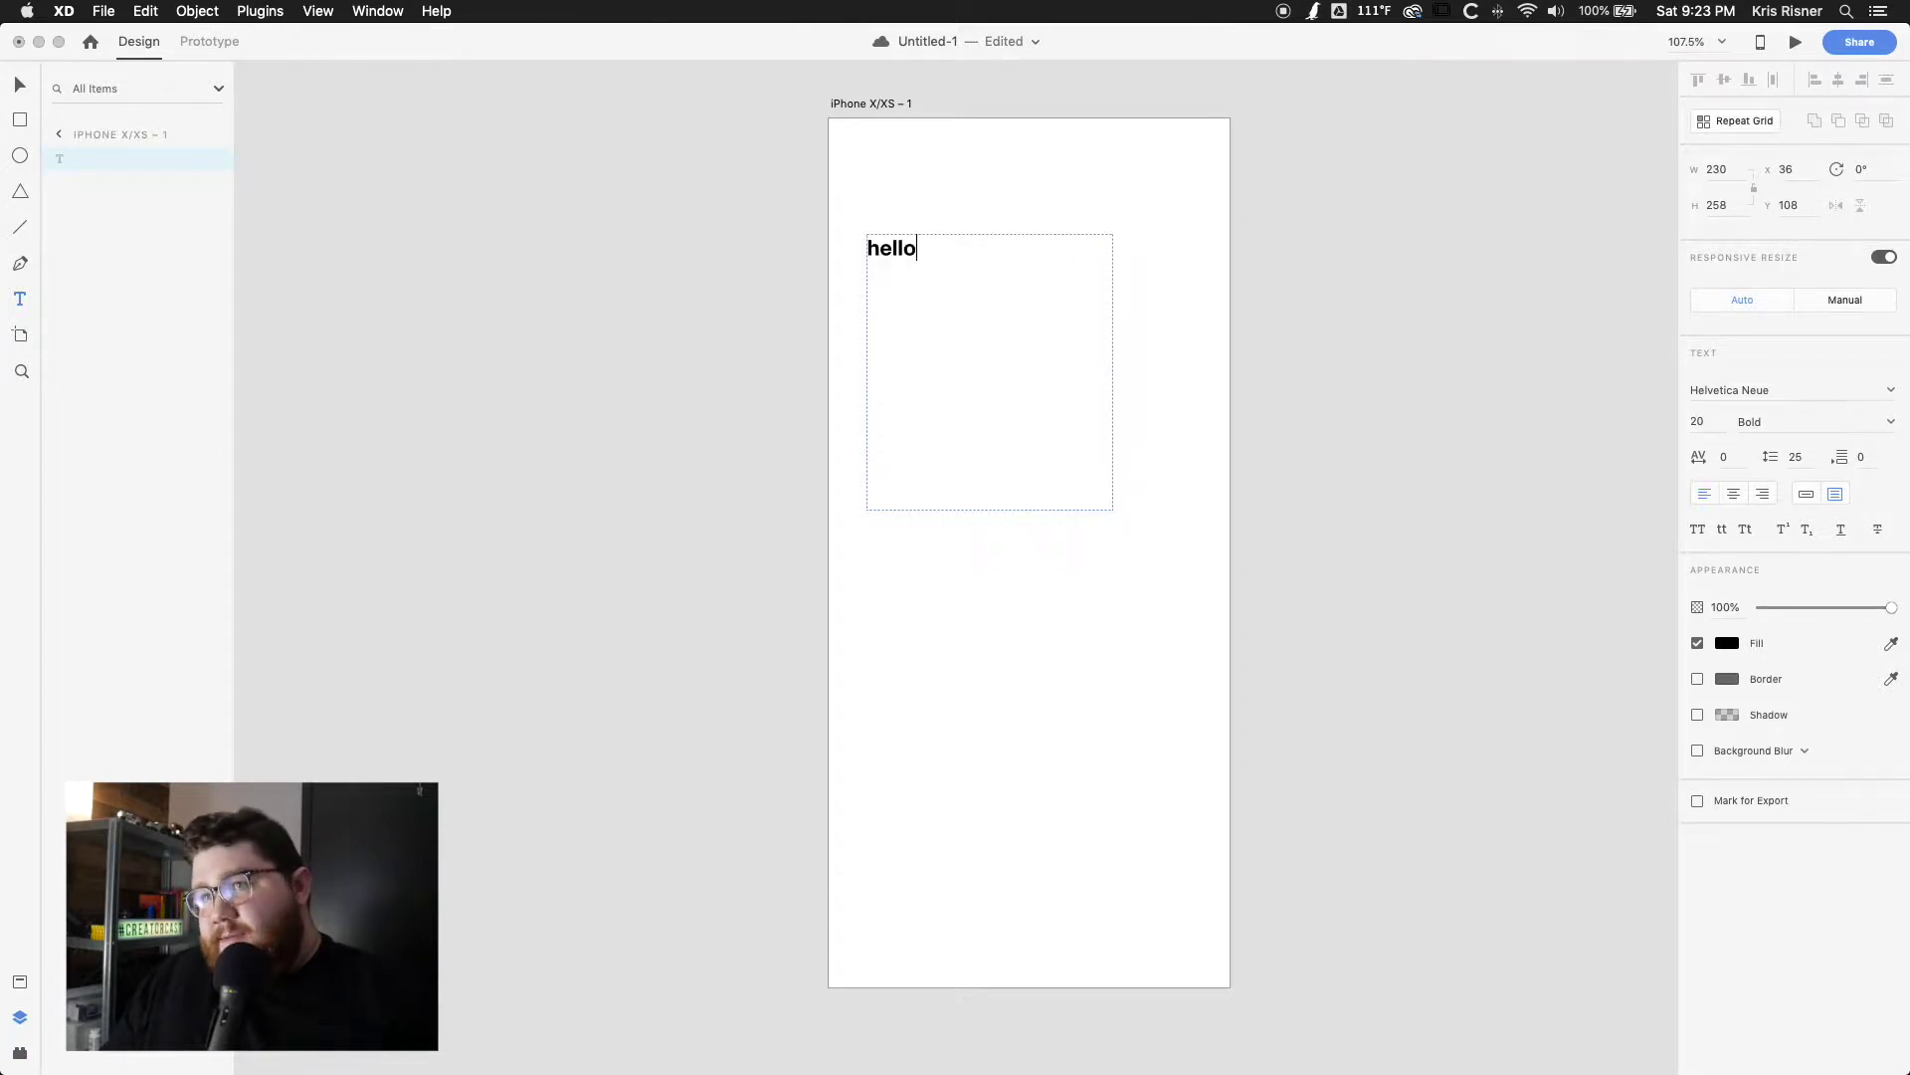
key(Escape)
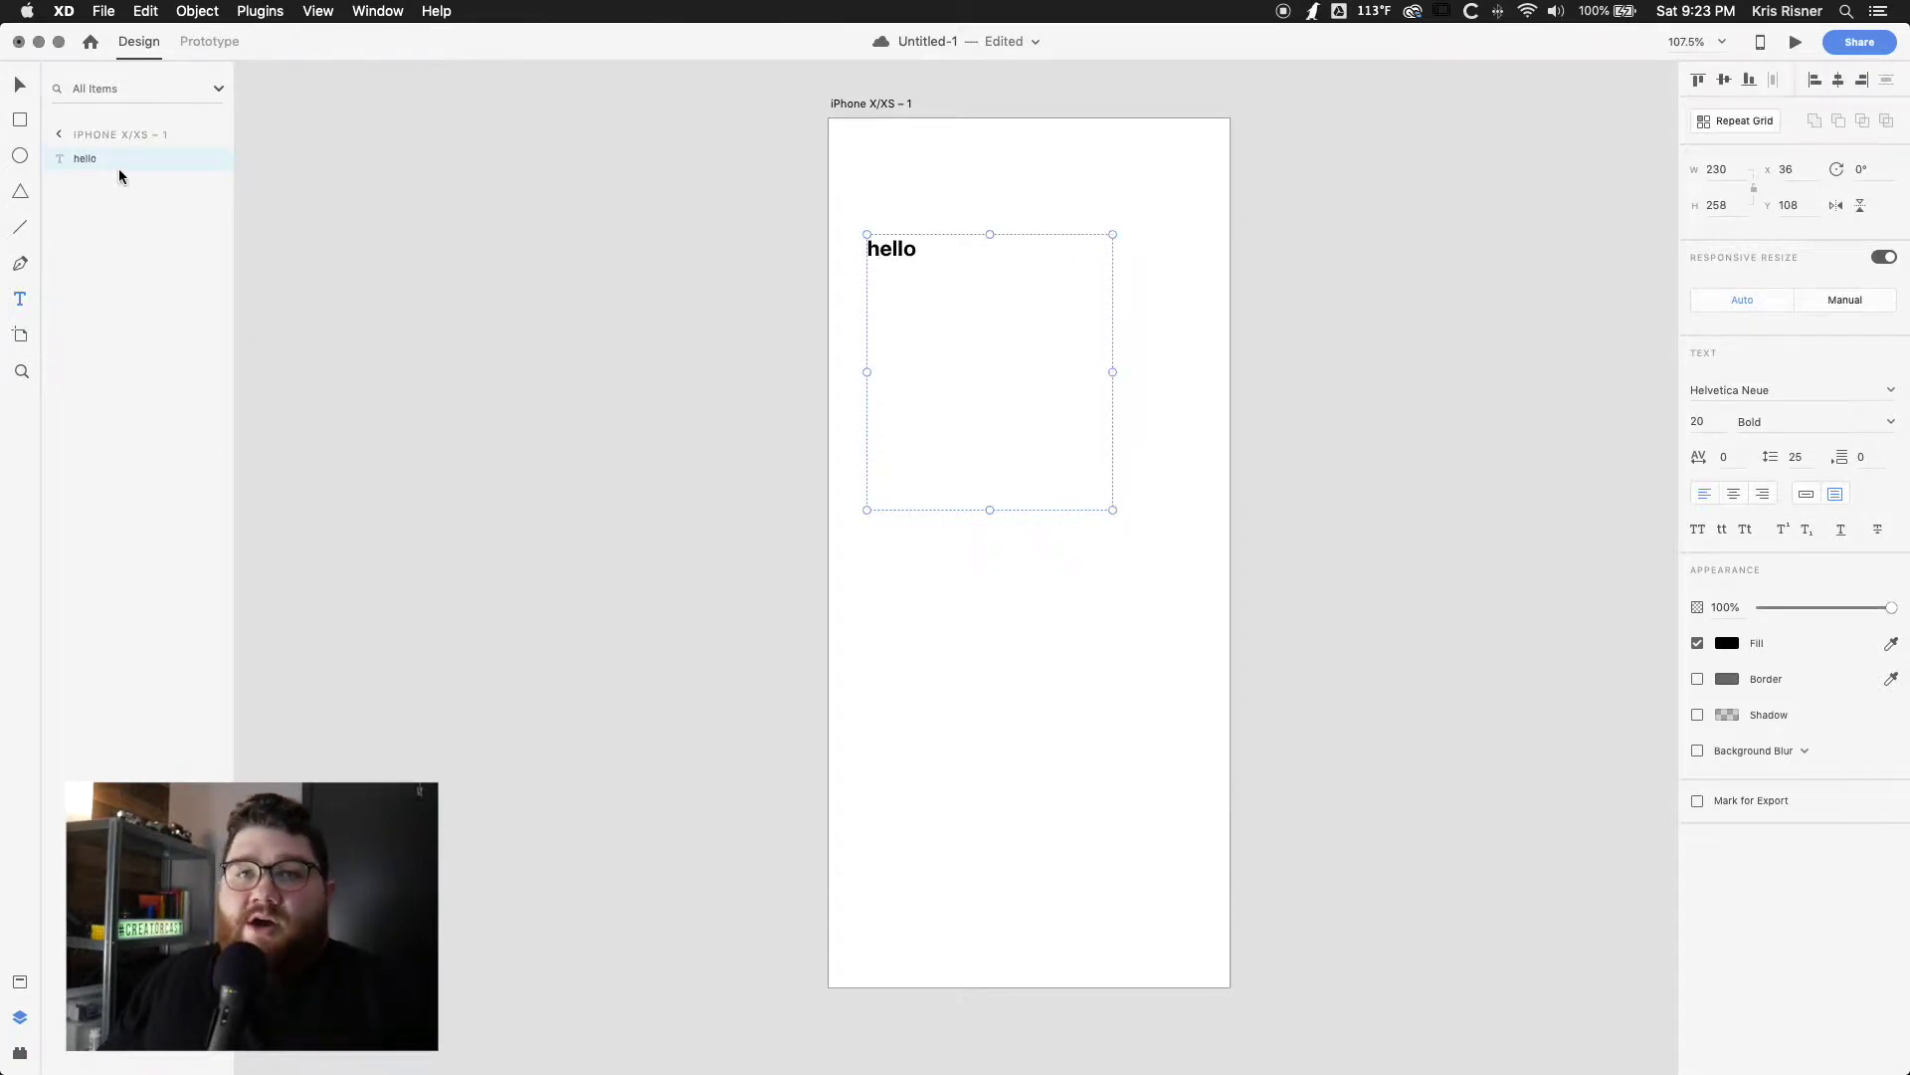
Step: Fill the "hello" text box with standard Latin Lorem Ipsum placeholder text, including line breaks and ending with a period
click(261, 12)
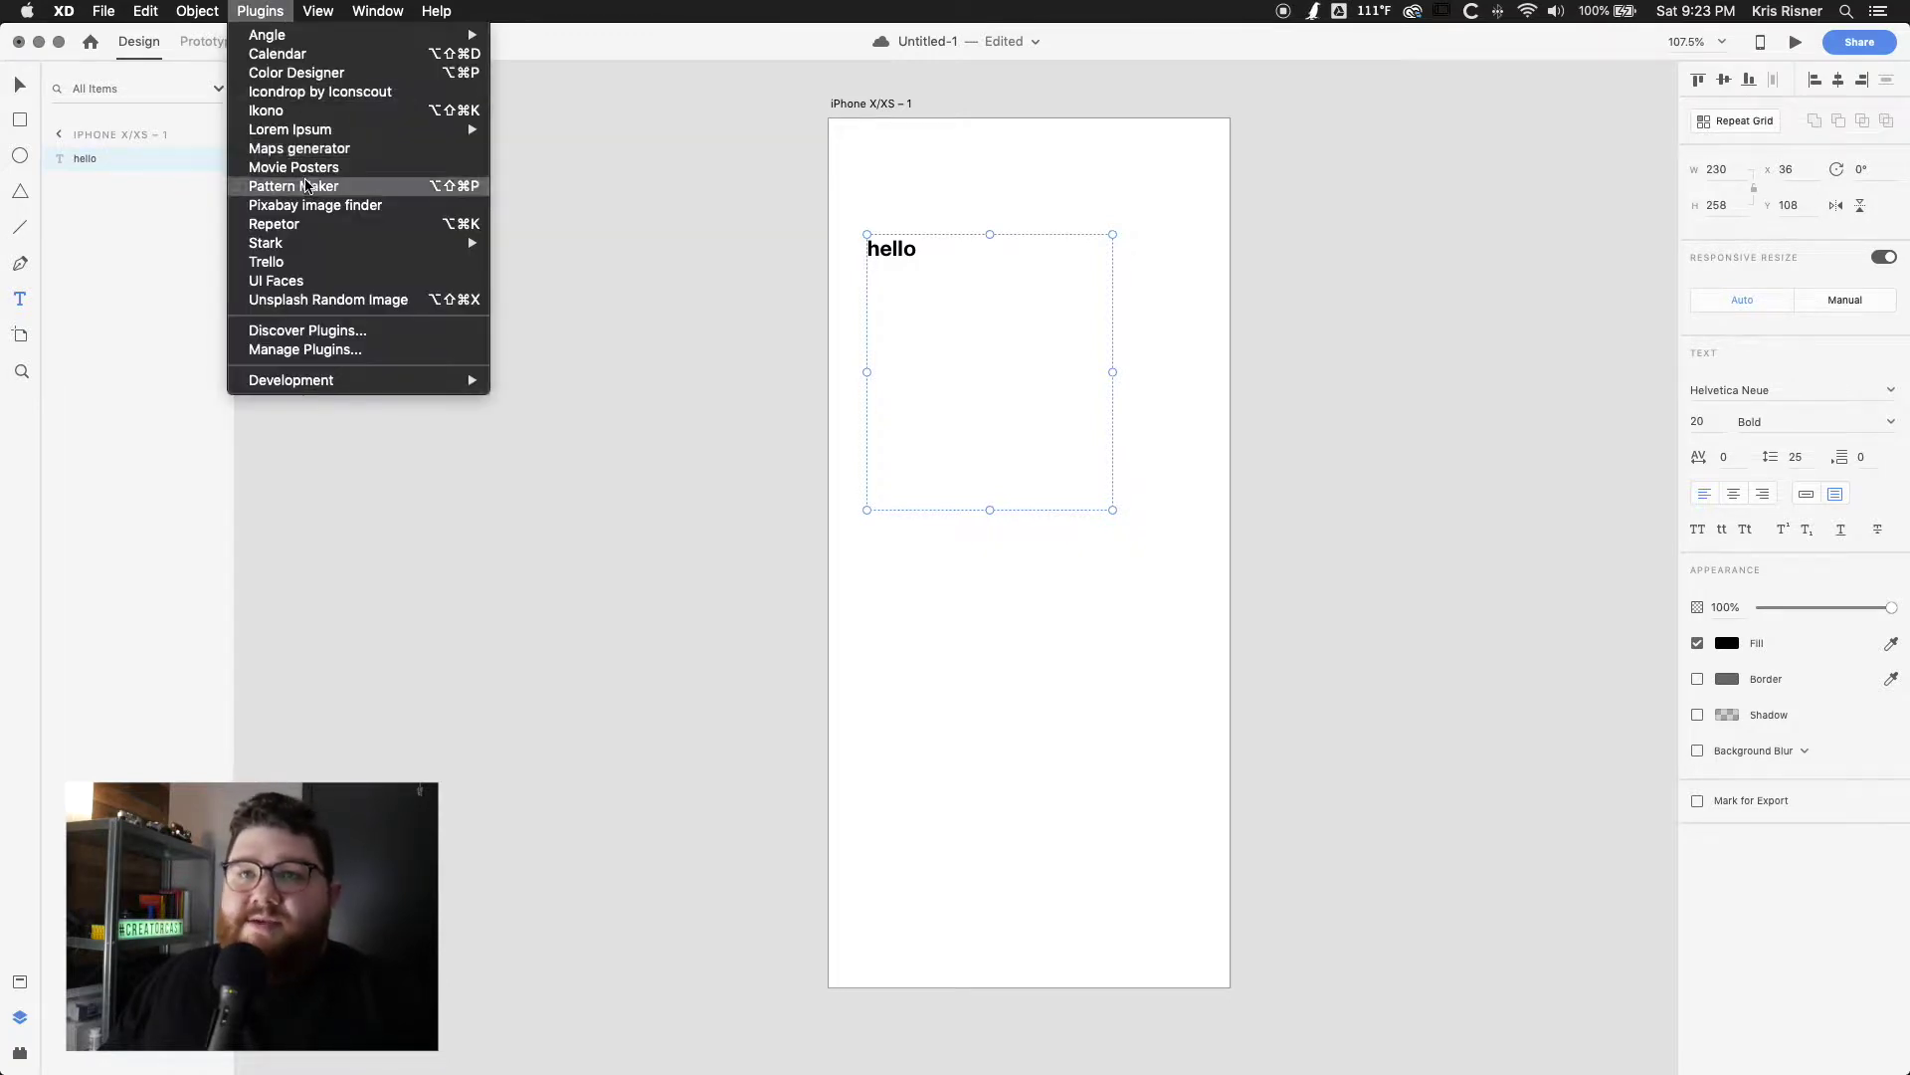
mouse_move(410, 132)
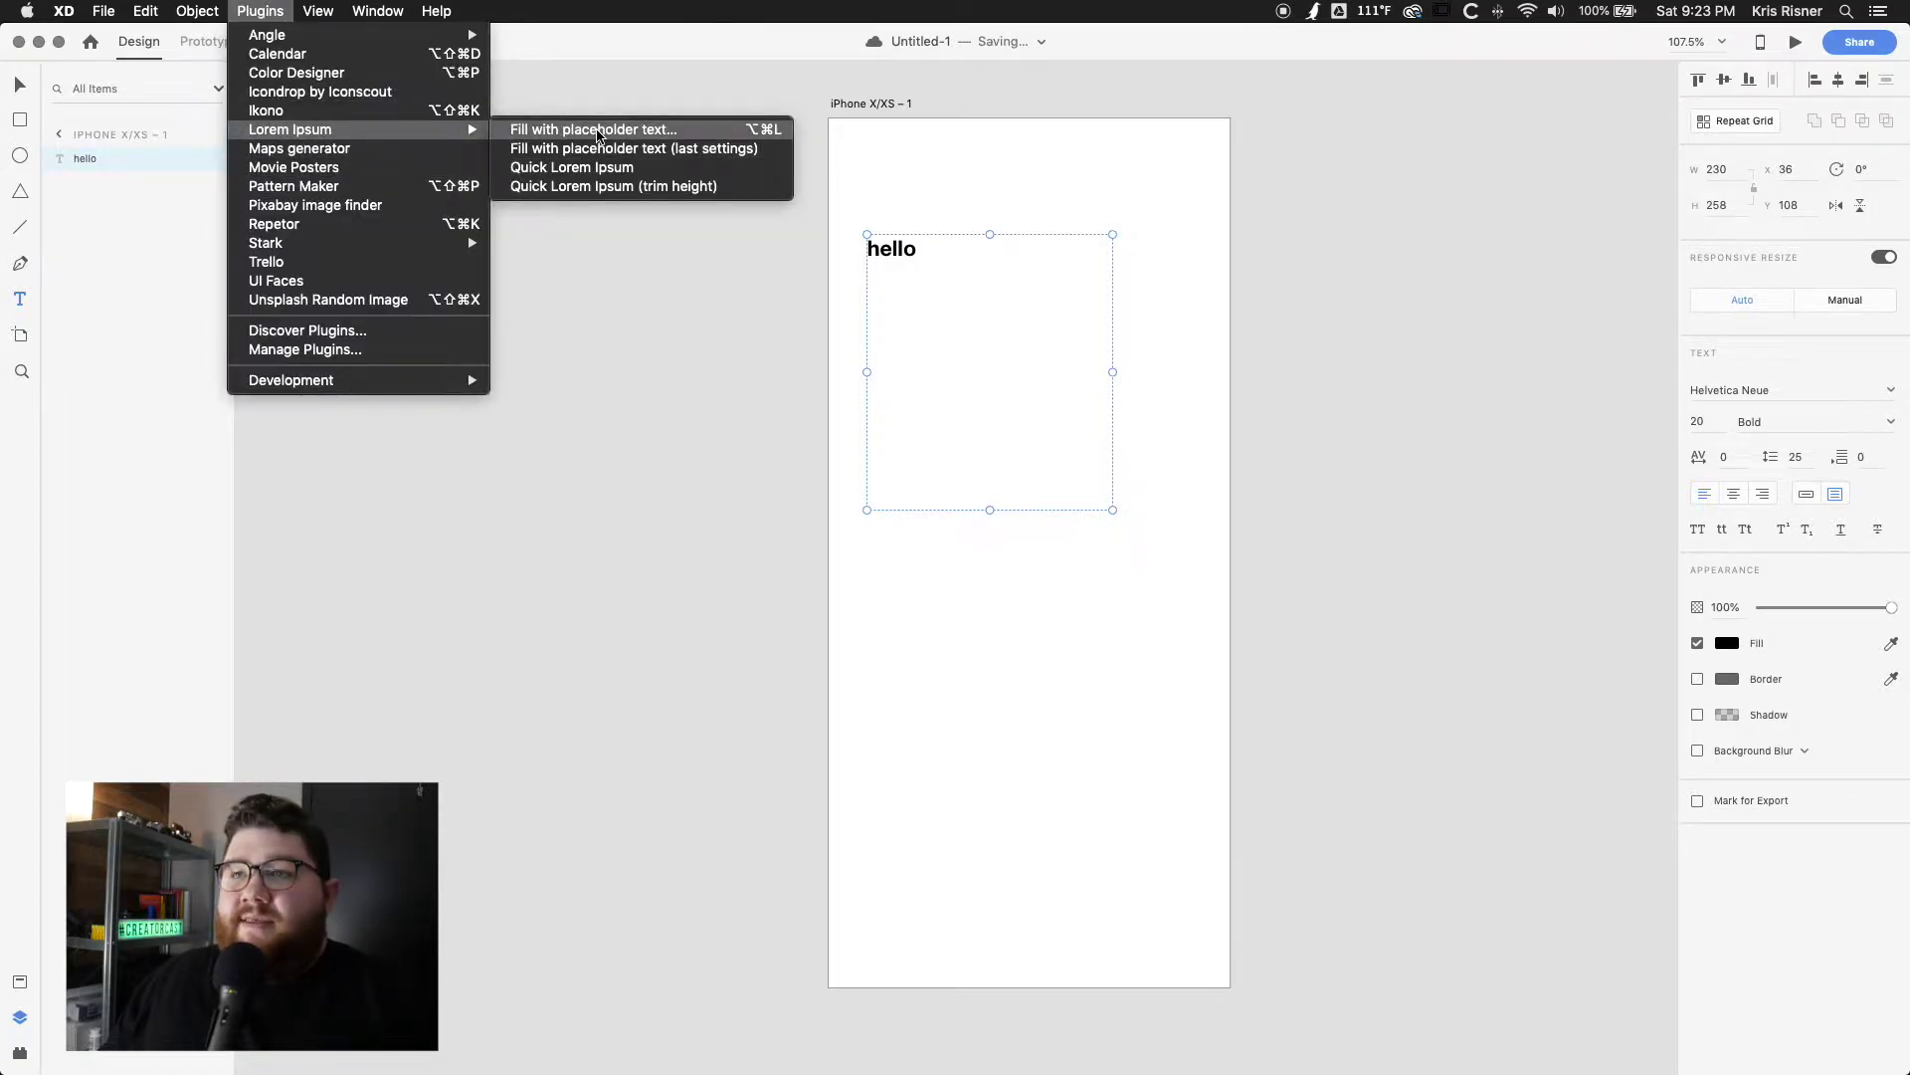
click(599, 130)
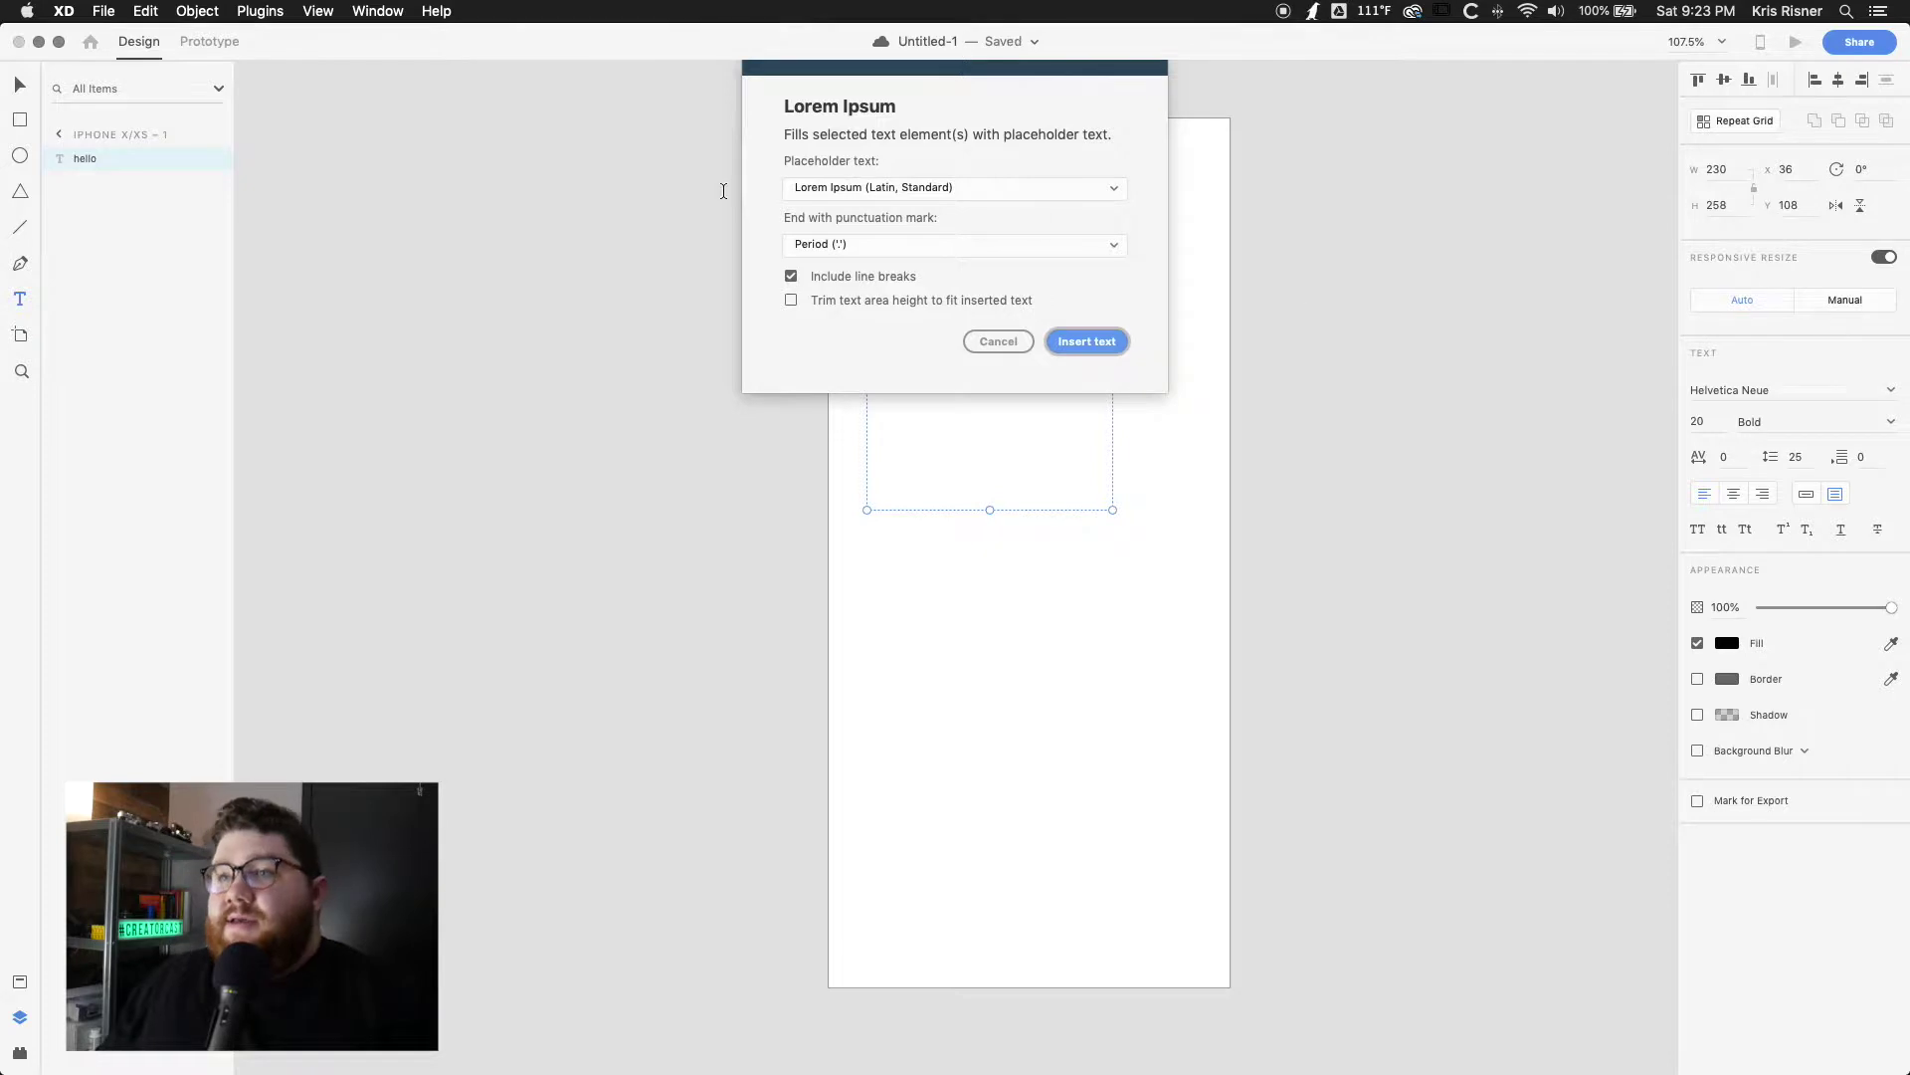
click(1060, 339)
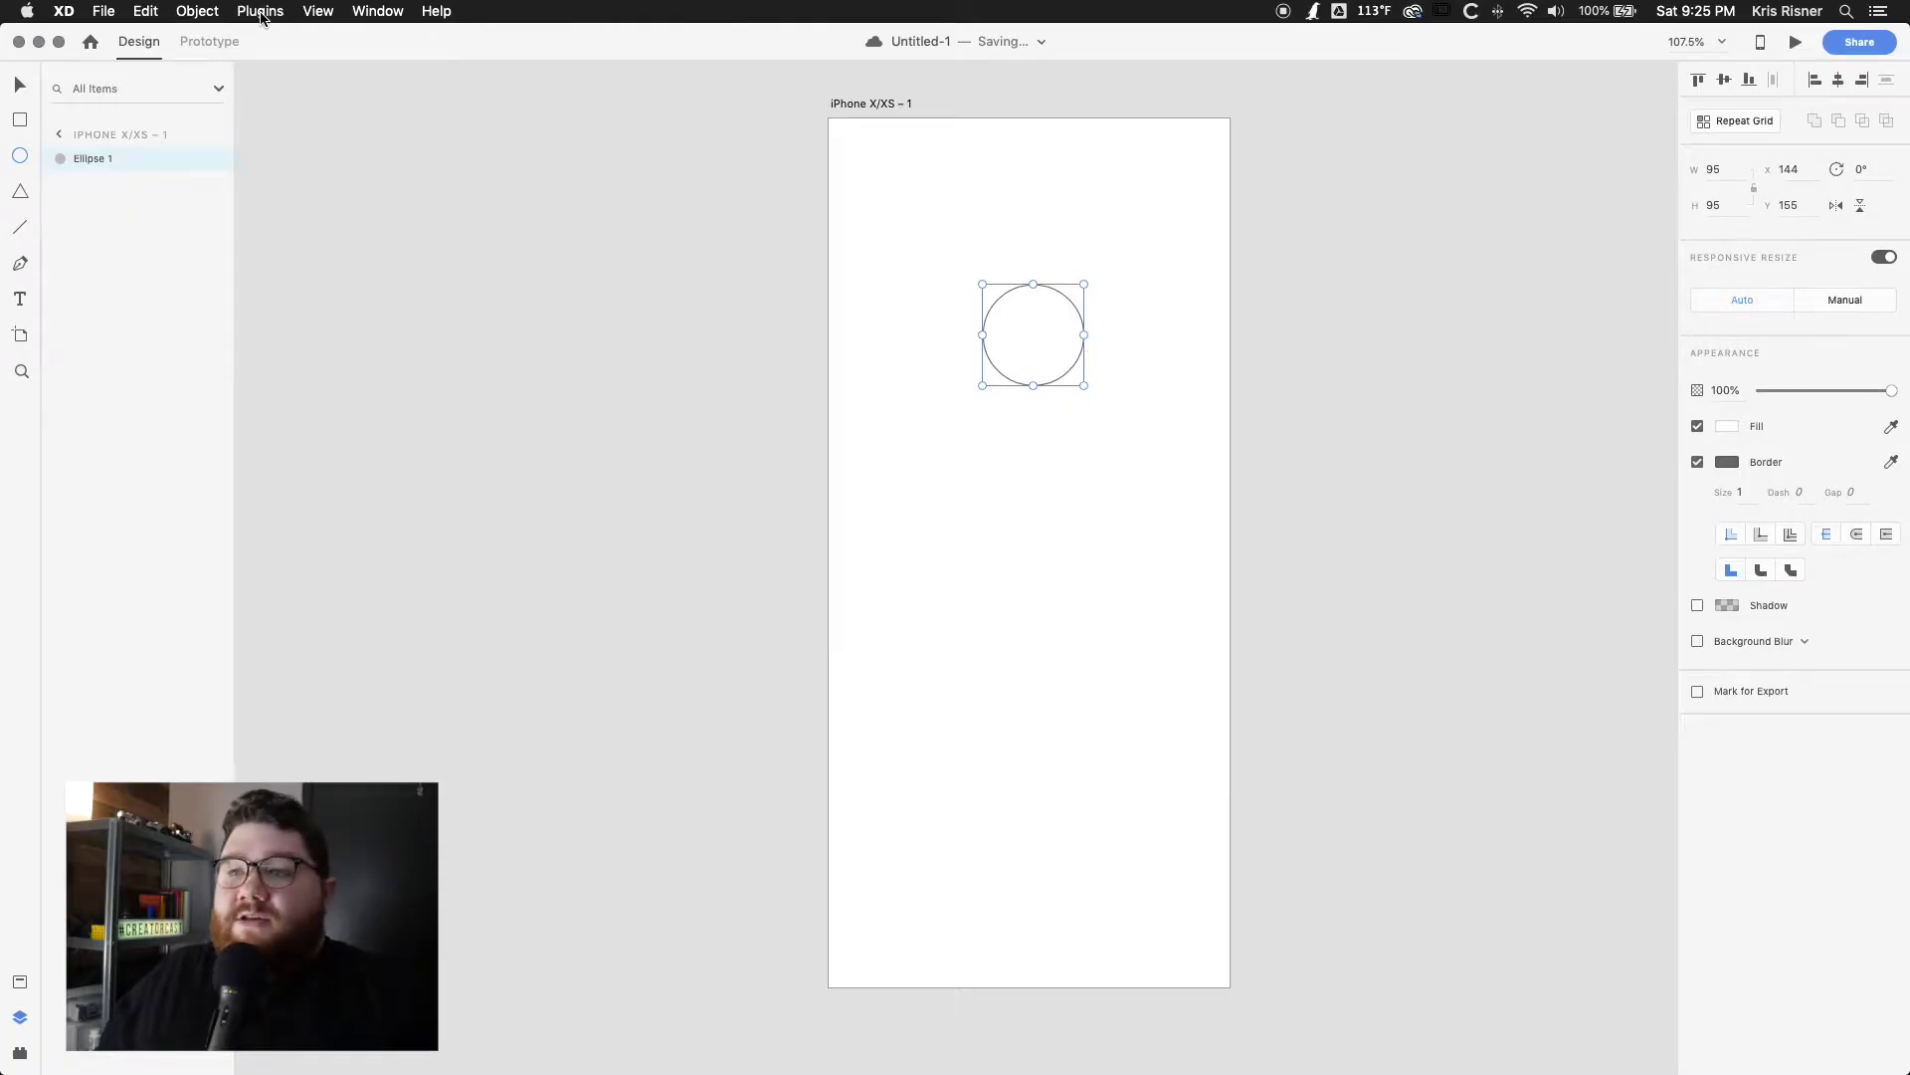
Step: Fill the circle with an avatar from the UI Faces plugin, using its preset filters
click(262, 12)
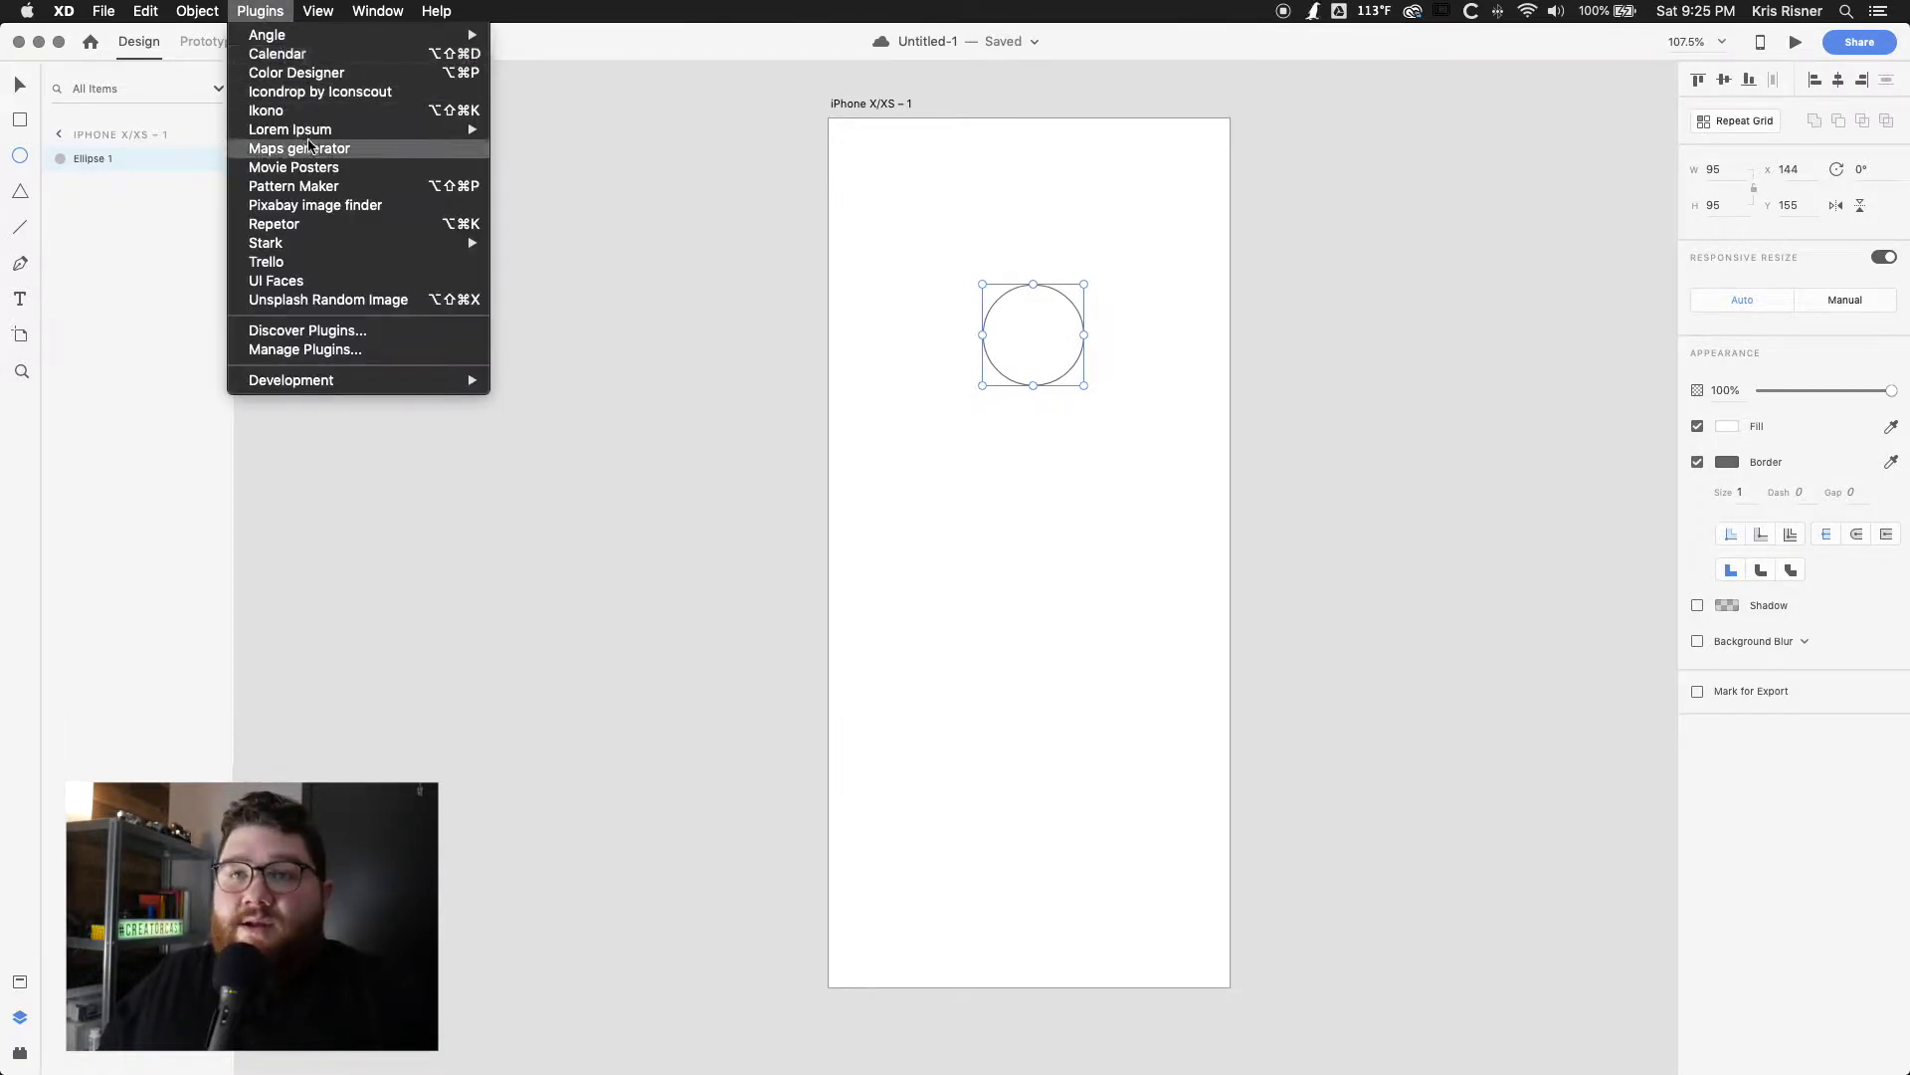
click(320, 280)
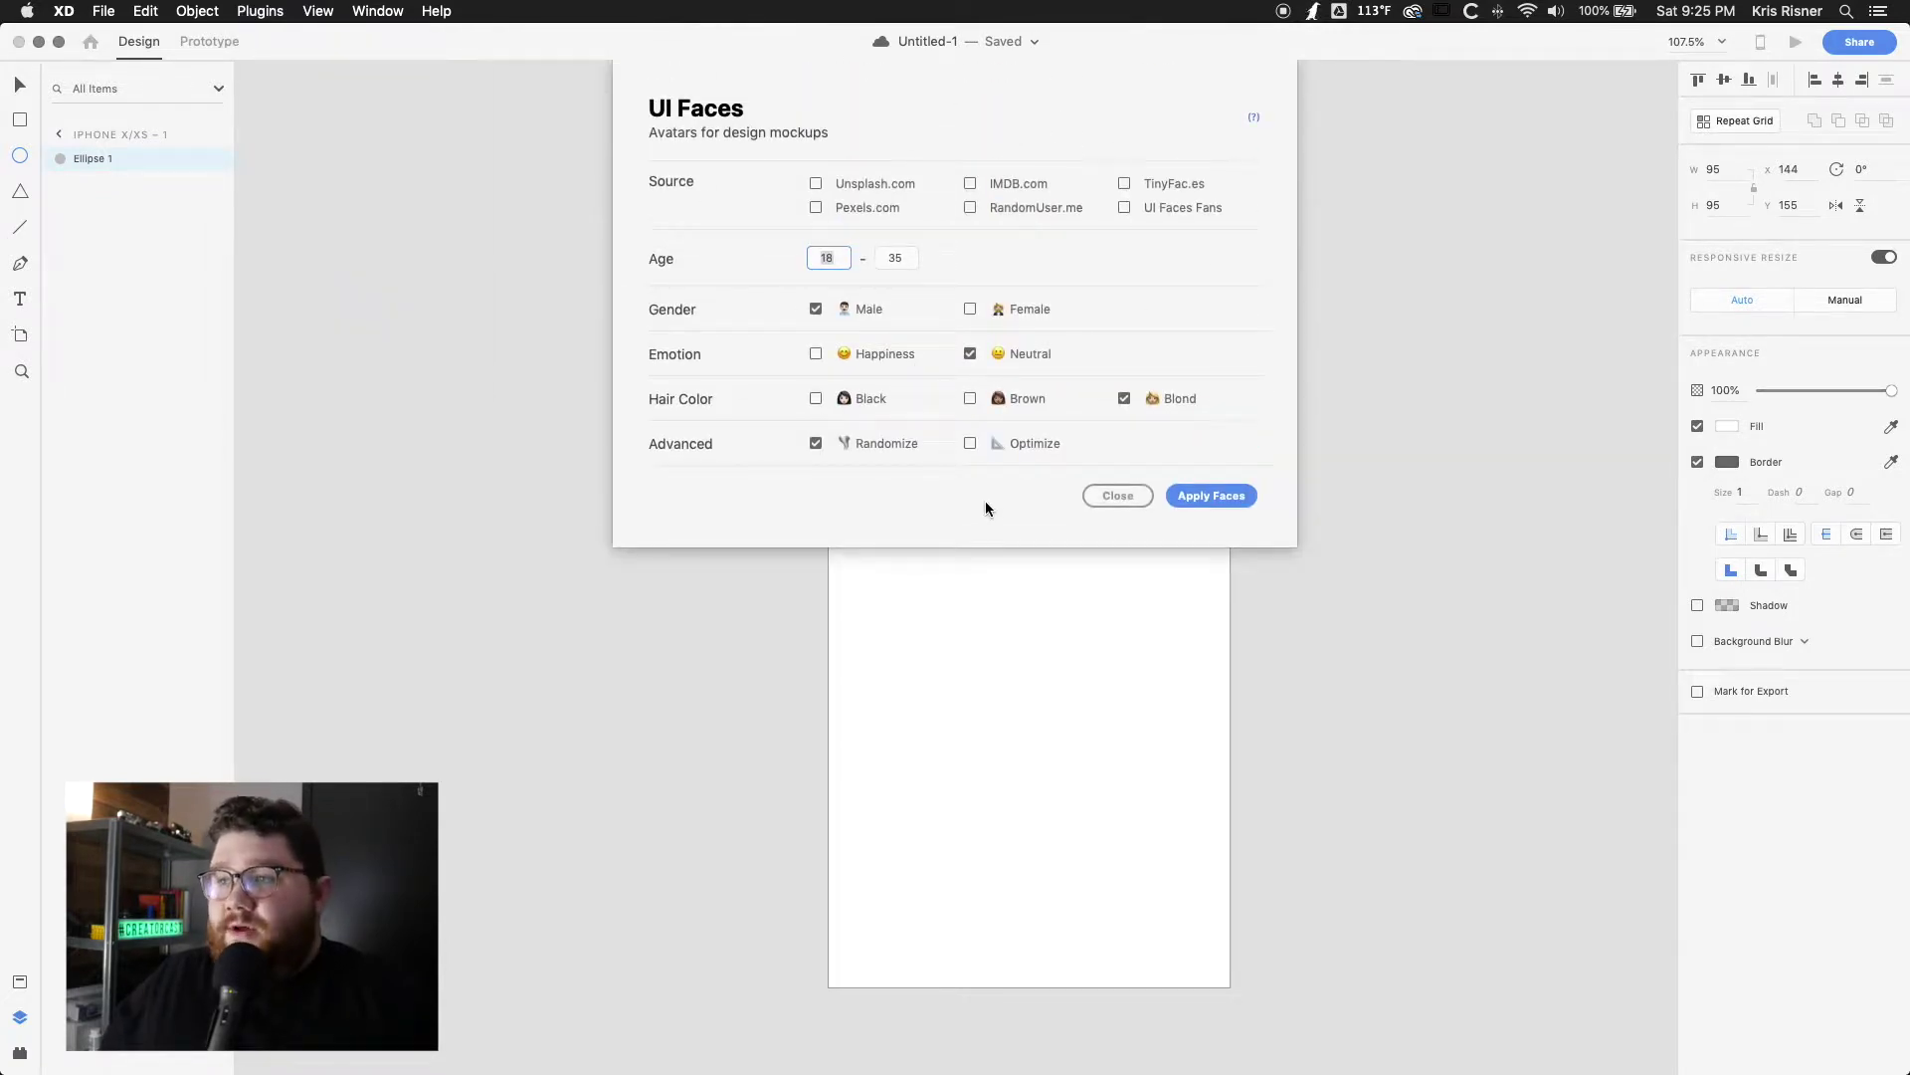
click(1175, 498)
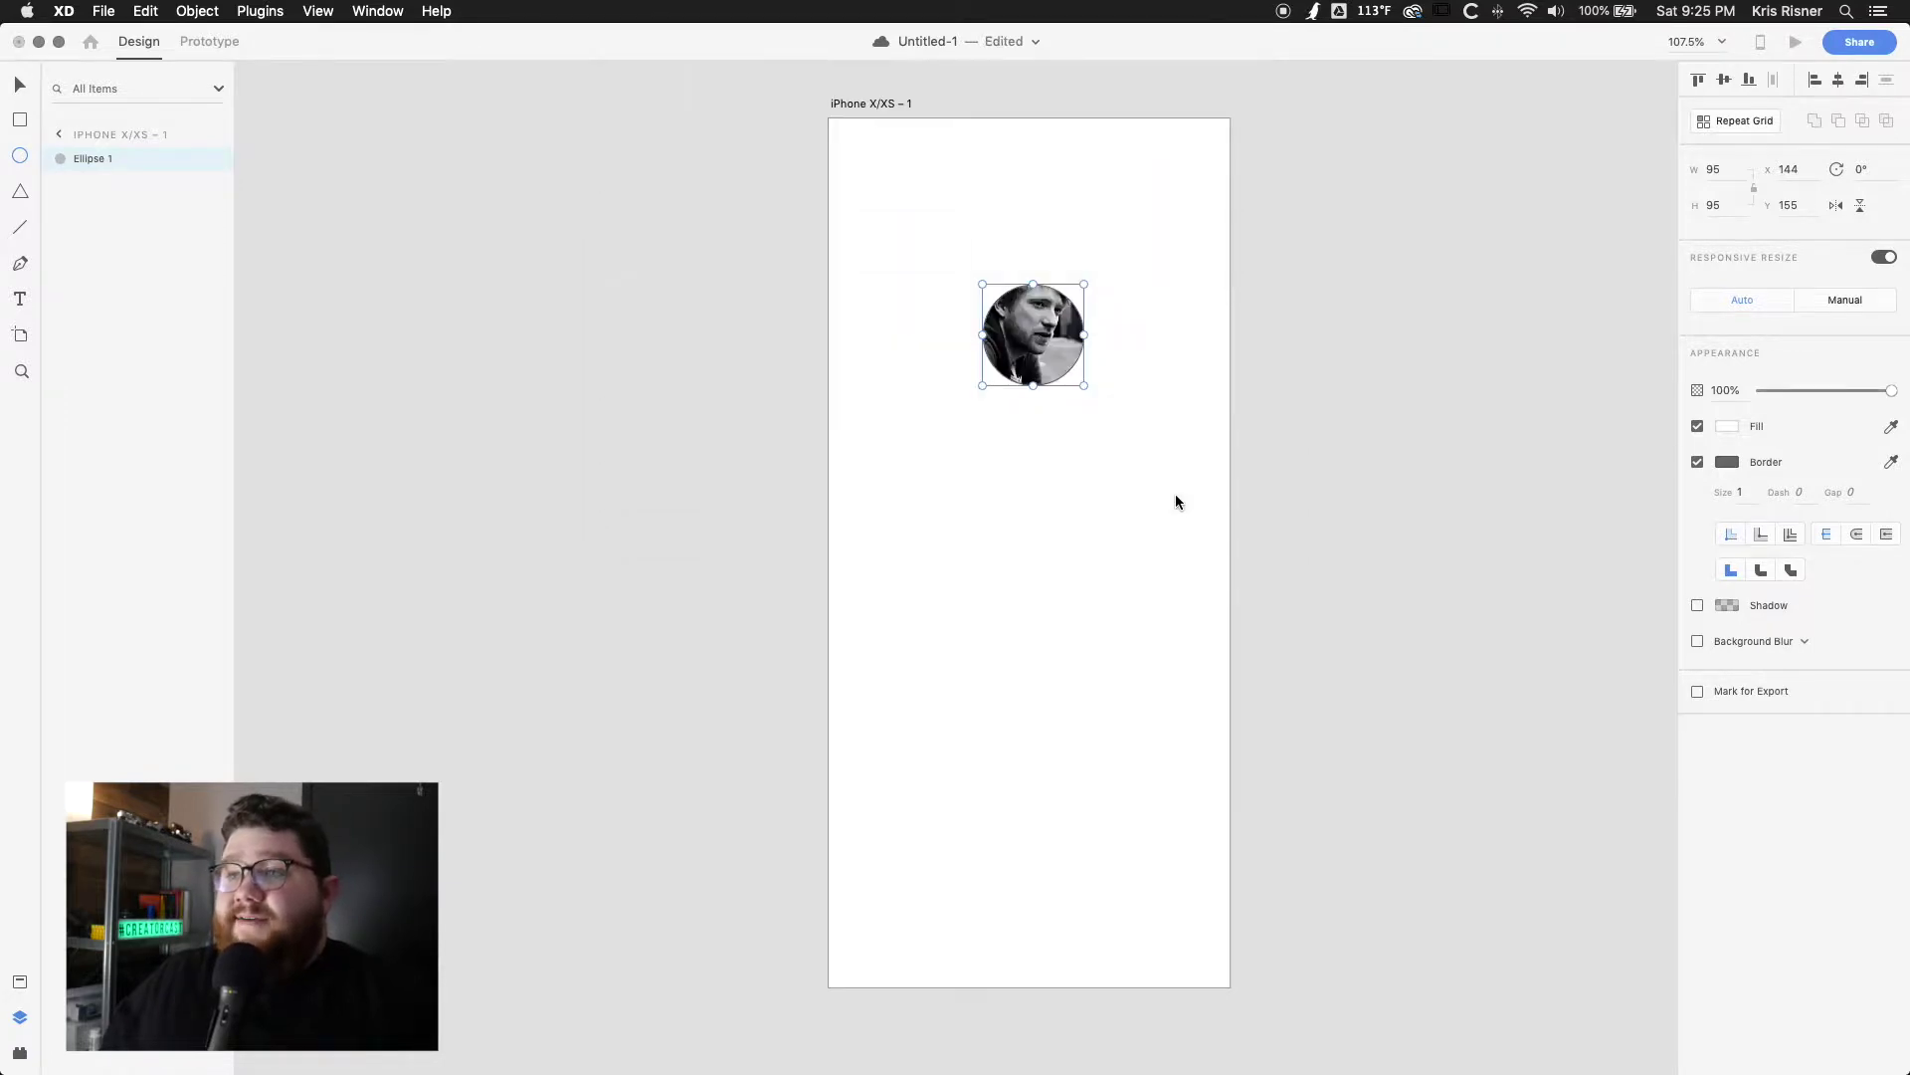
click(1137, 218)
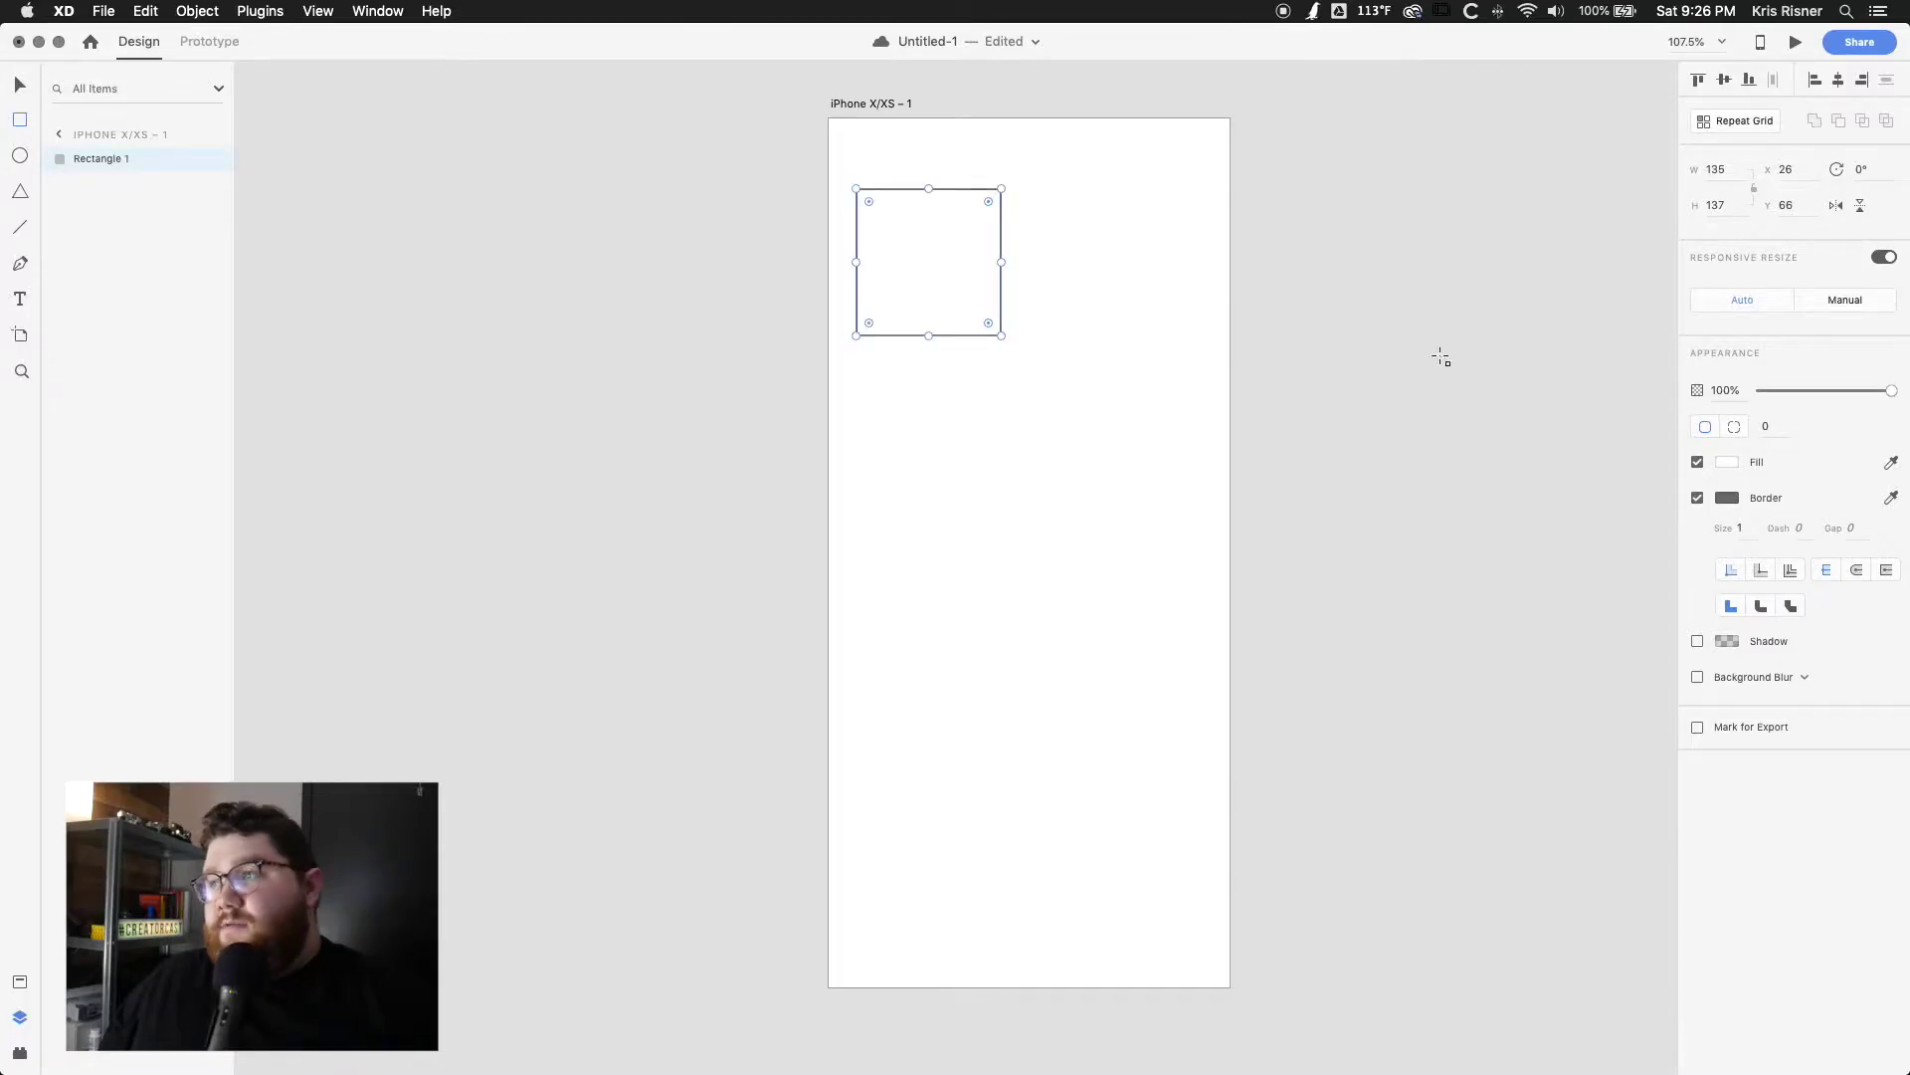
Step: Turn the square into a repeat grid of two columns and four rows, about 300 × 618 overall
click(1753, 123)
drag(1018, 269, 1175, 285)
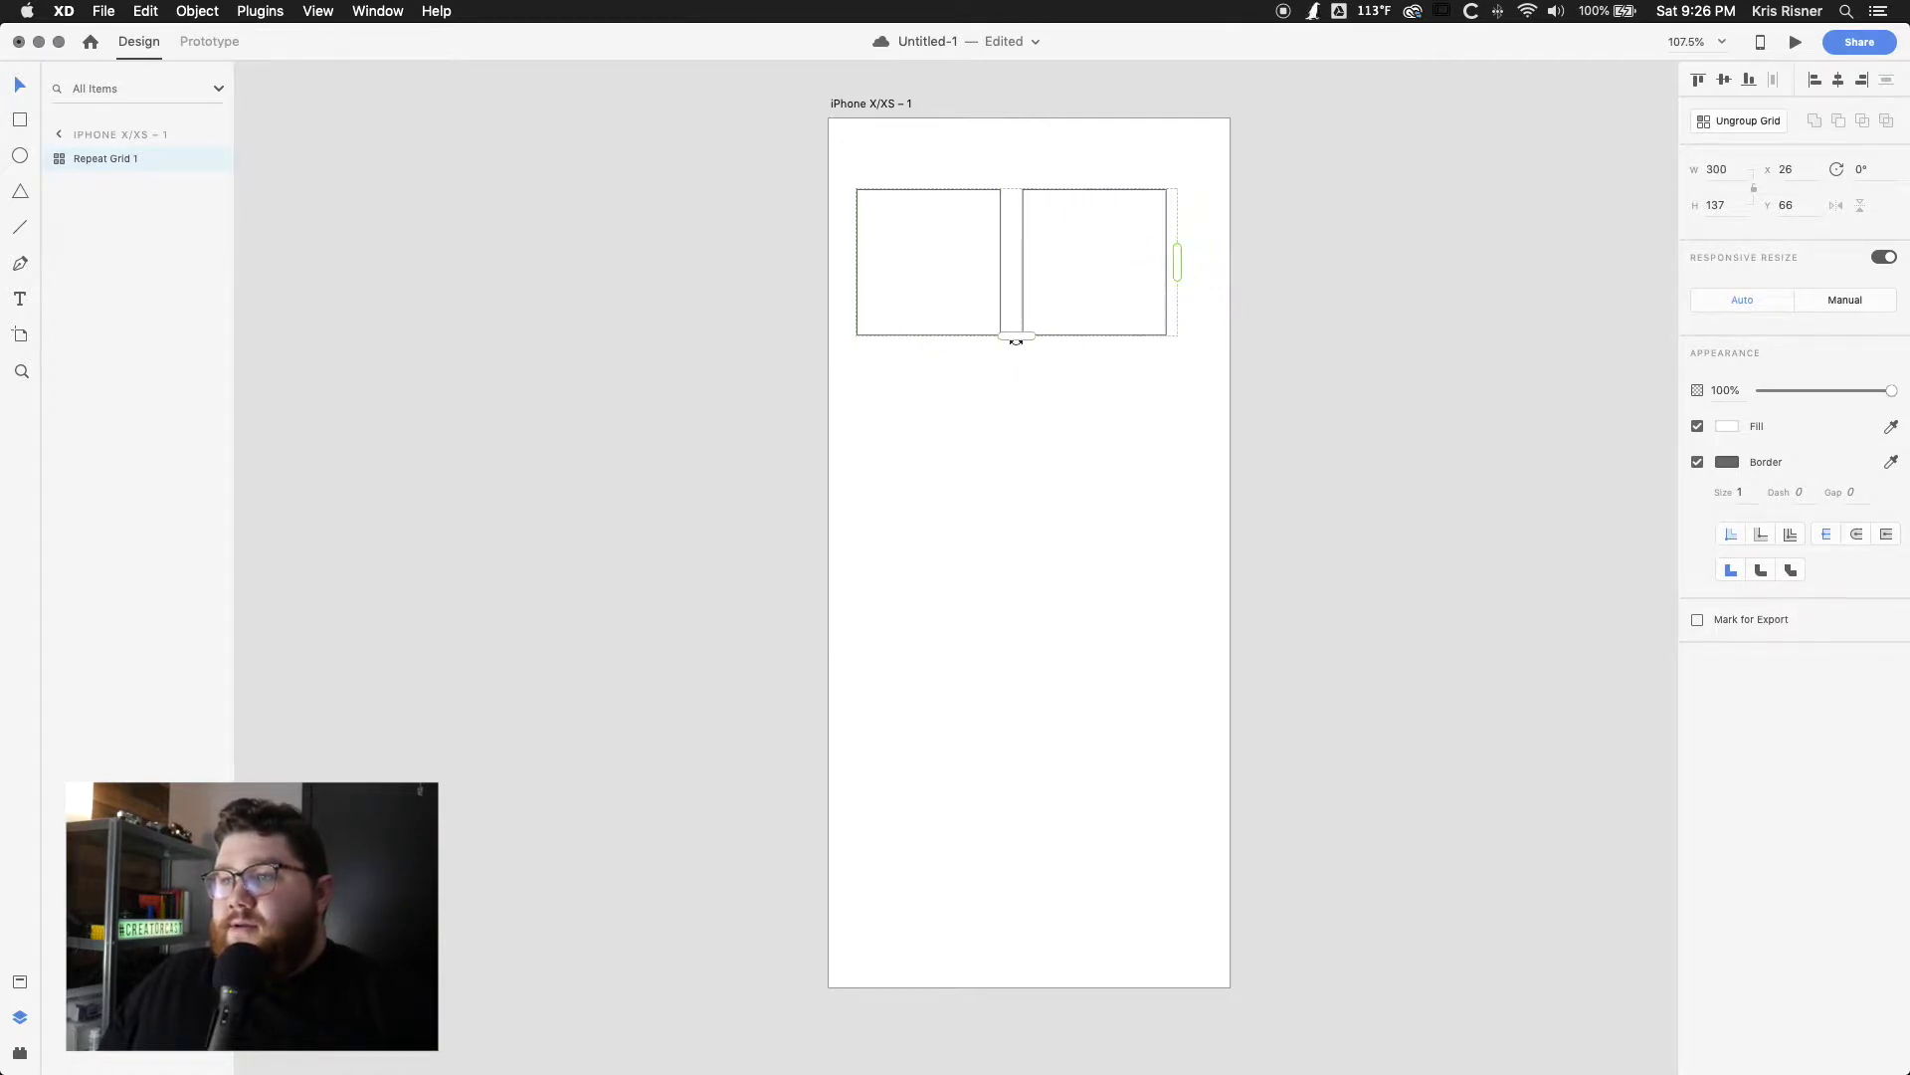
drag(1016, 338, 1031, 853)
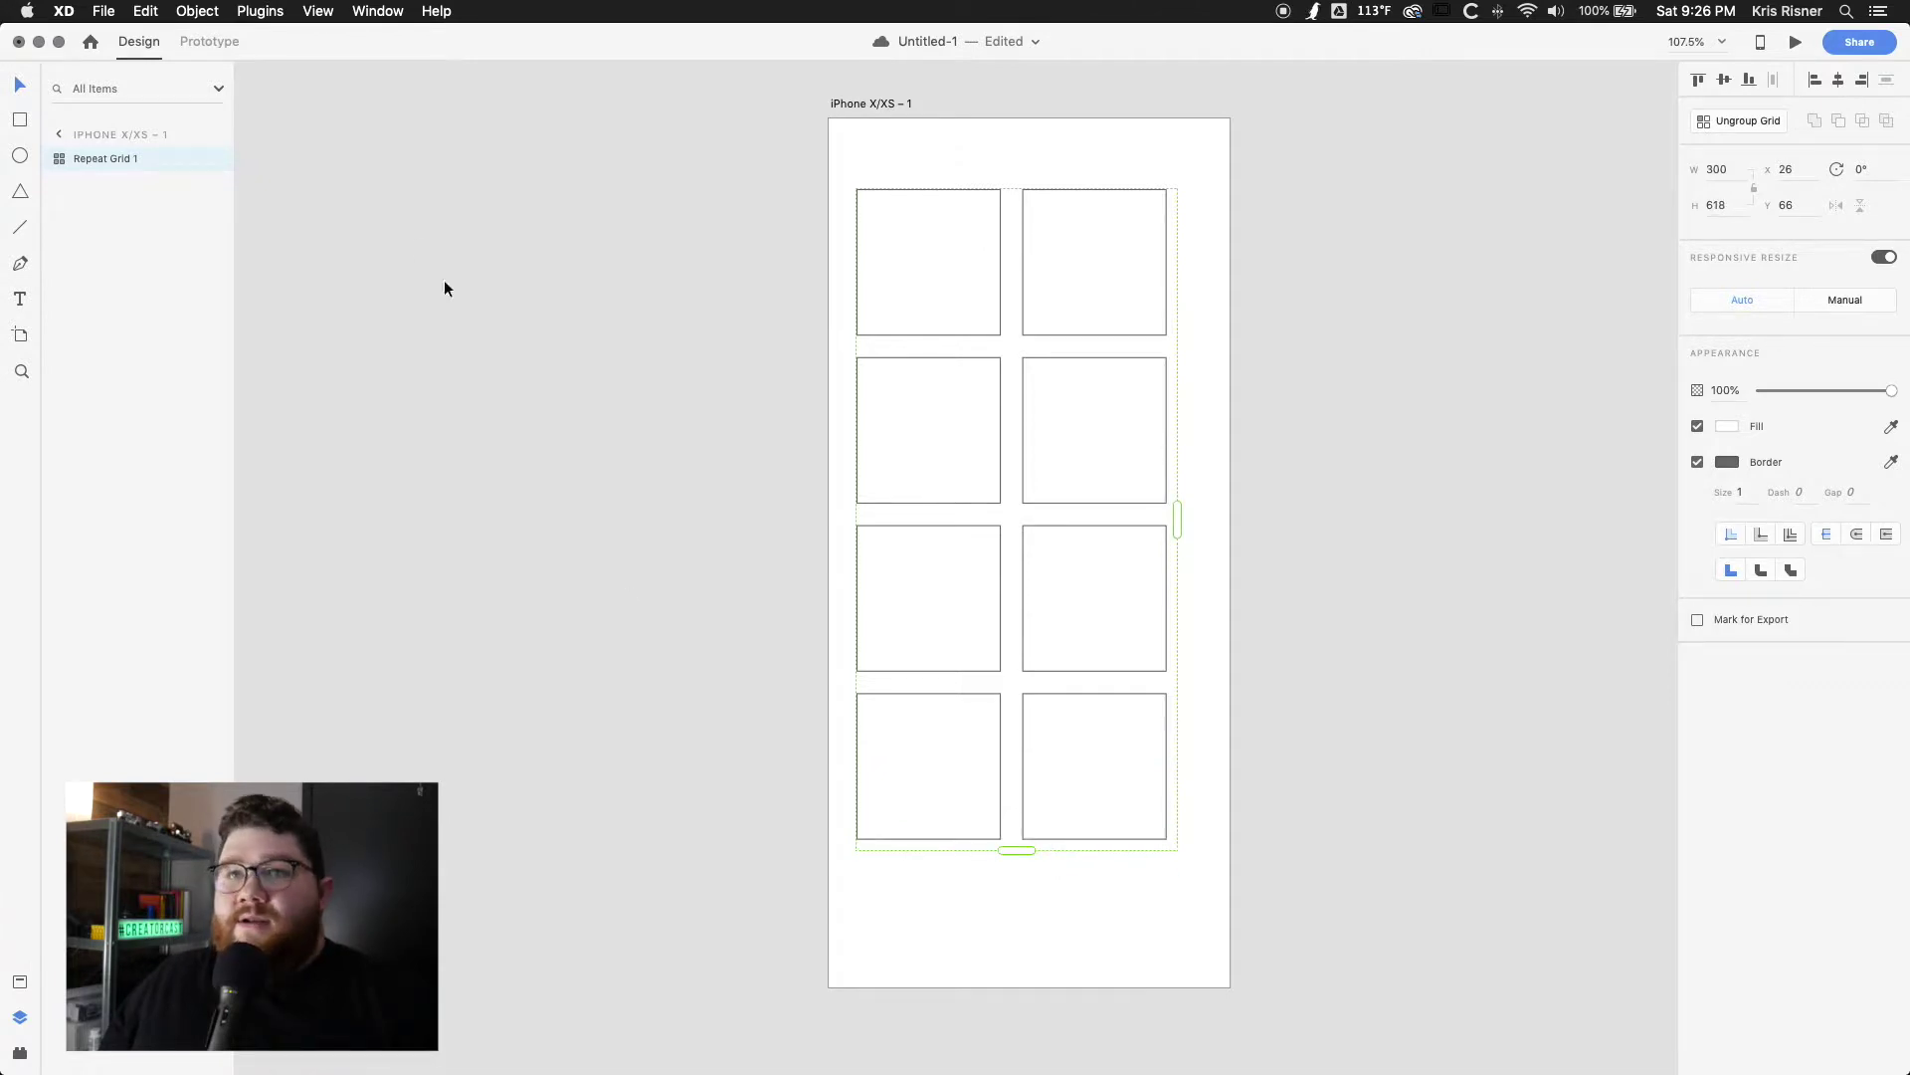
Step: Fill the repeat grid's squares with the suggested Unsplash images using the Repetor plugin
click(244, 10)
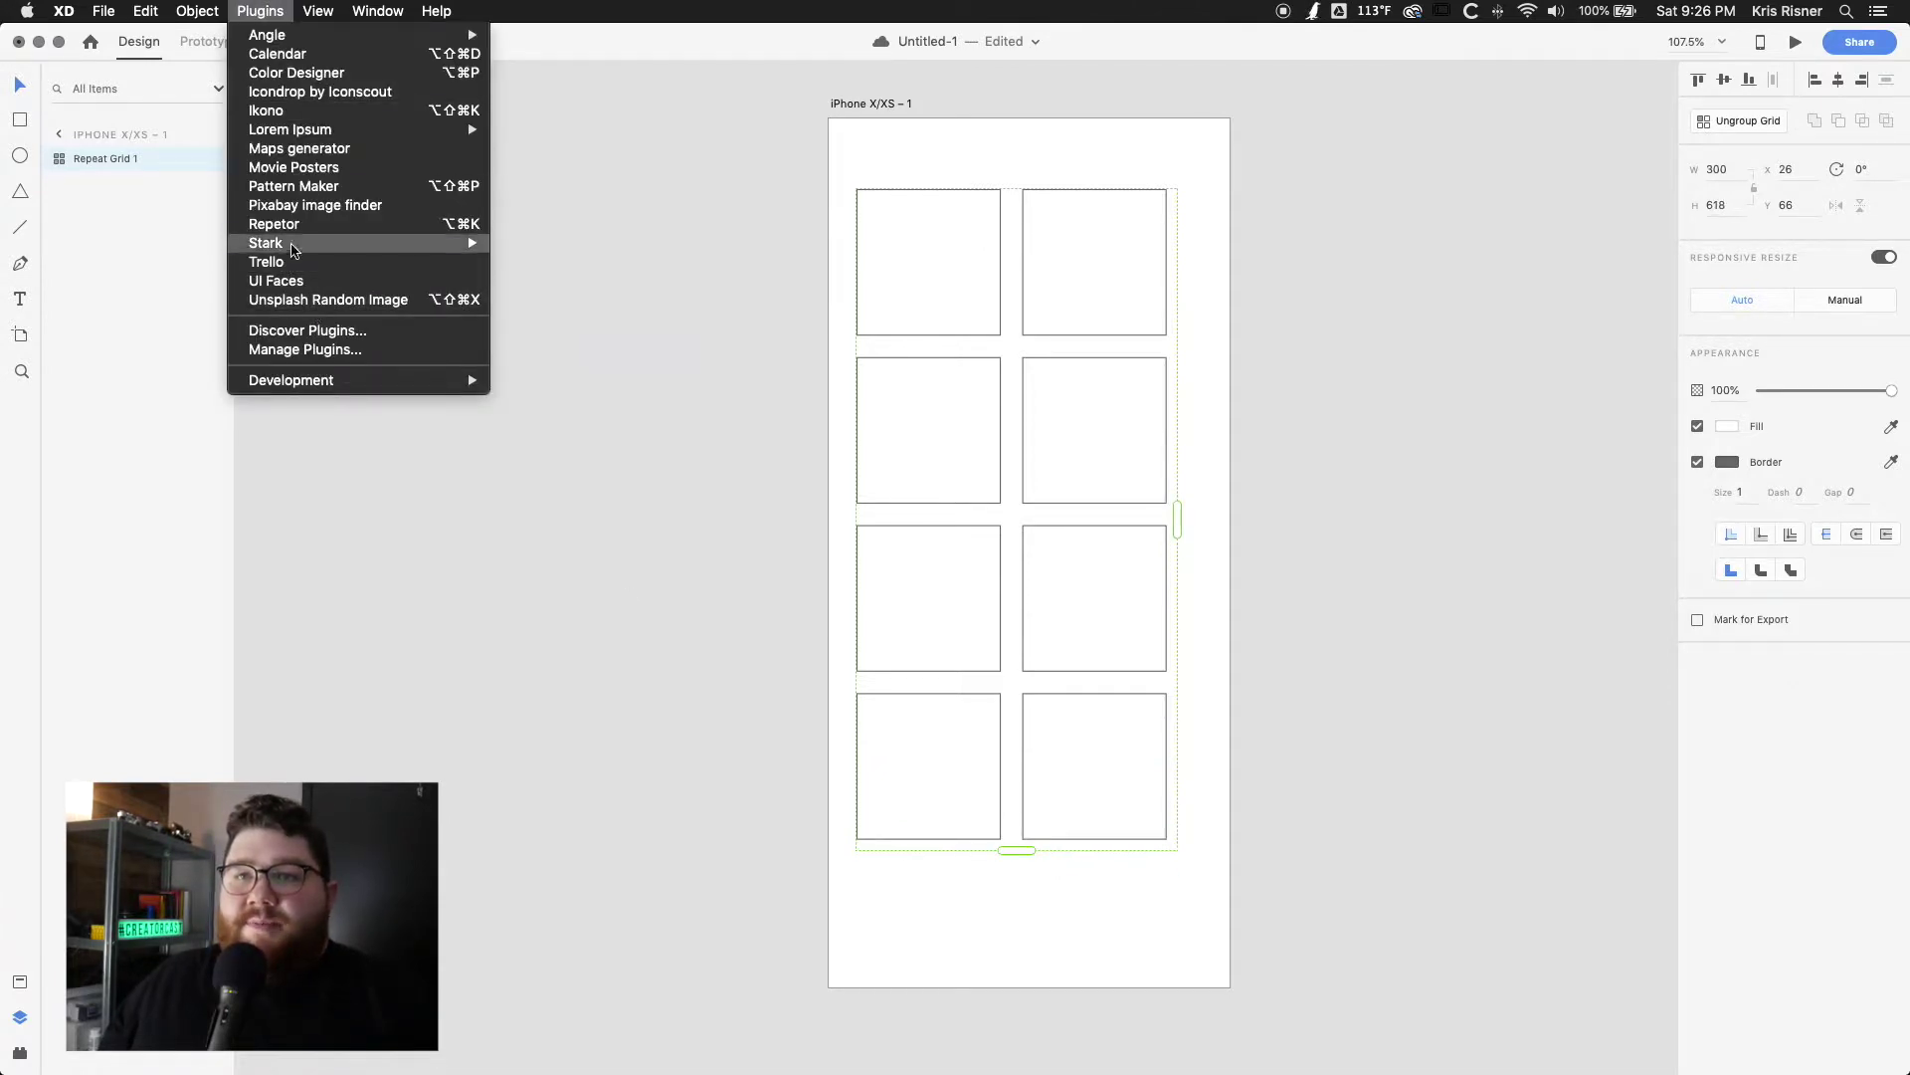
click(298, 227)
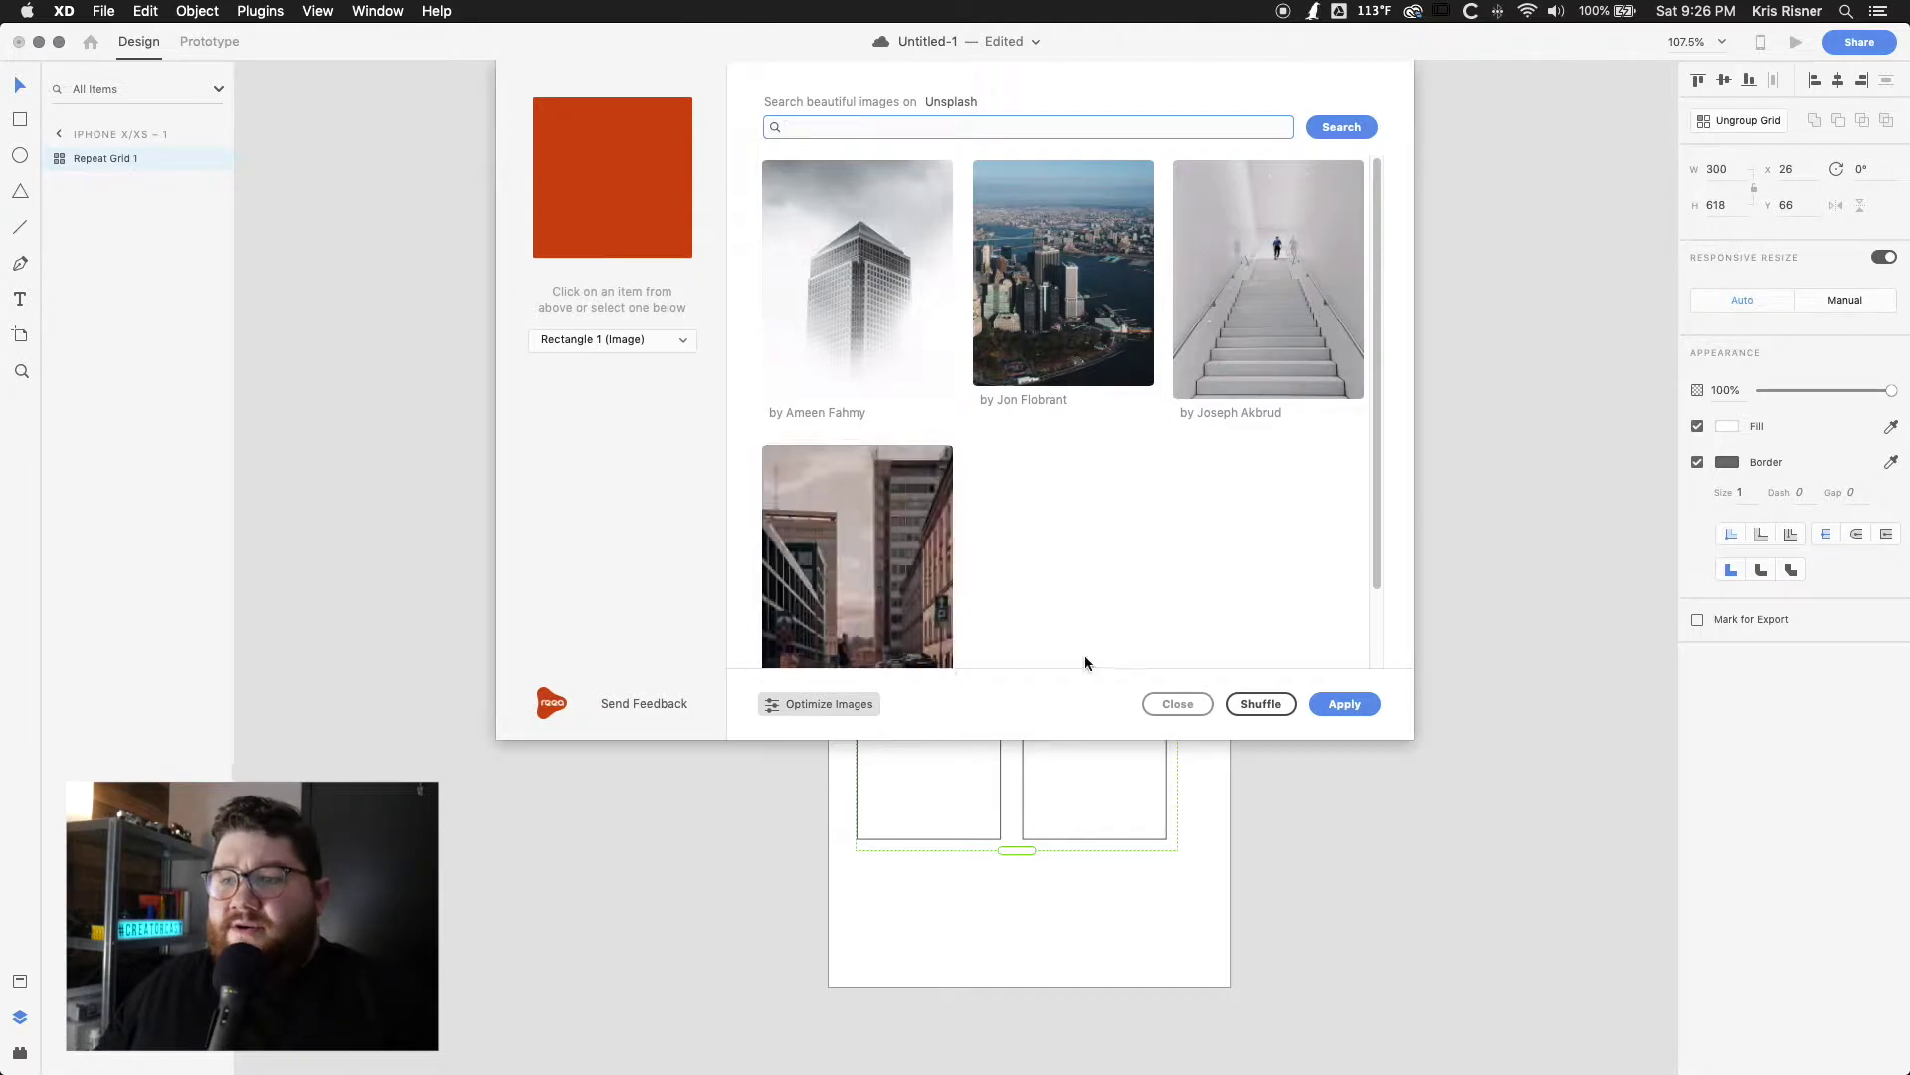
click(1323, 706)
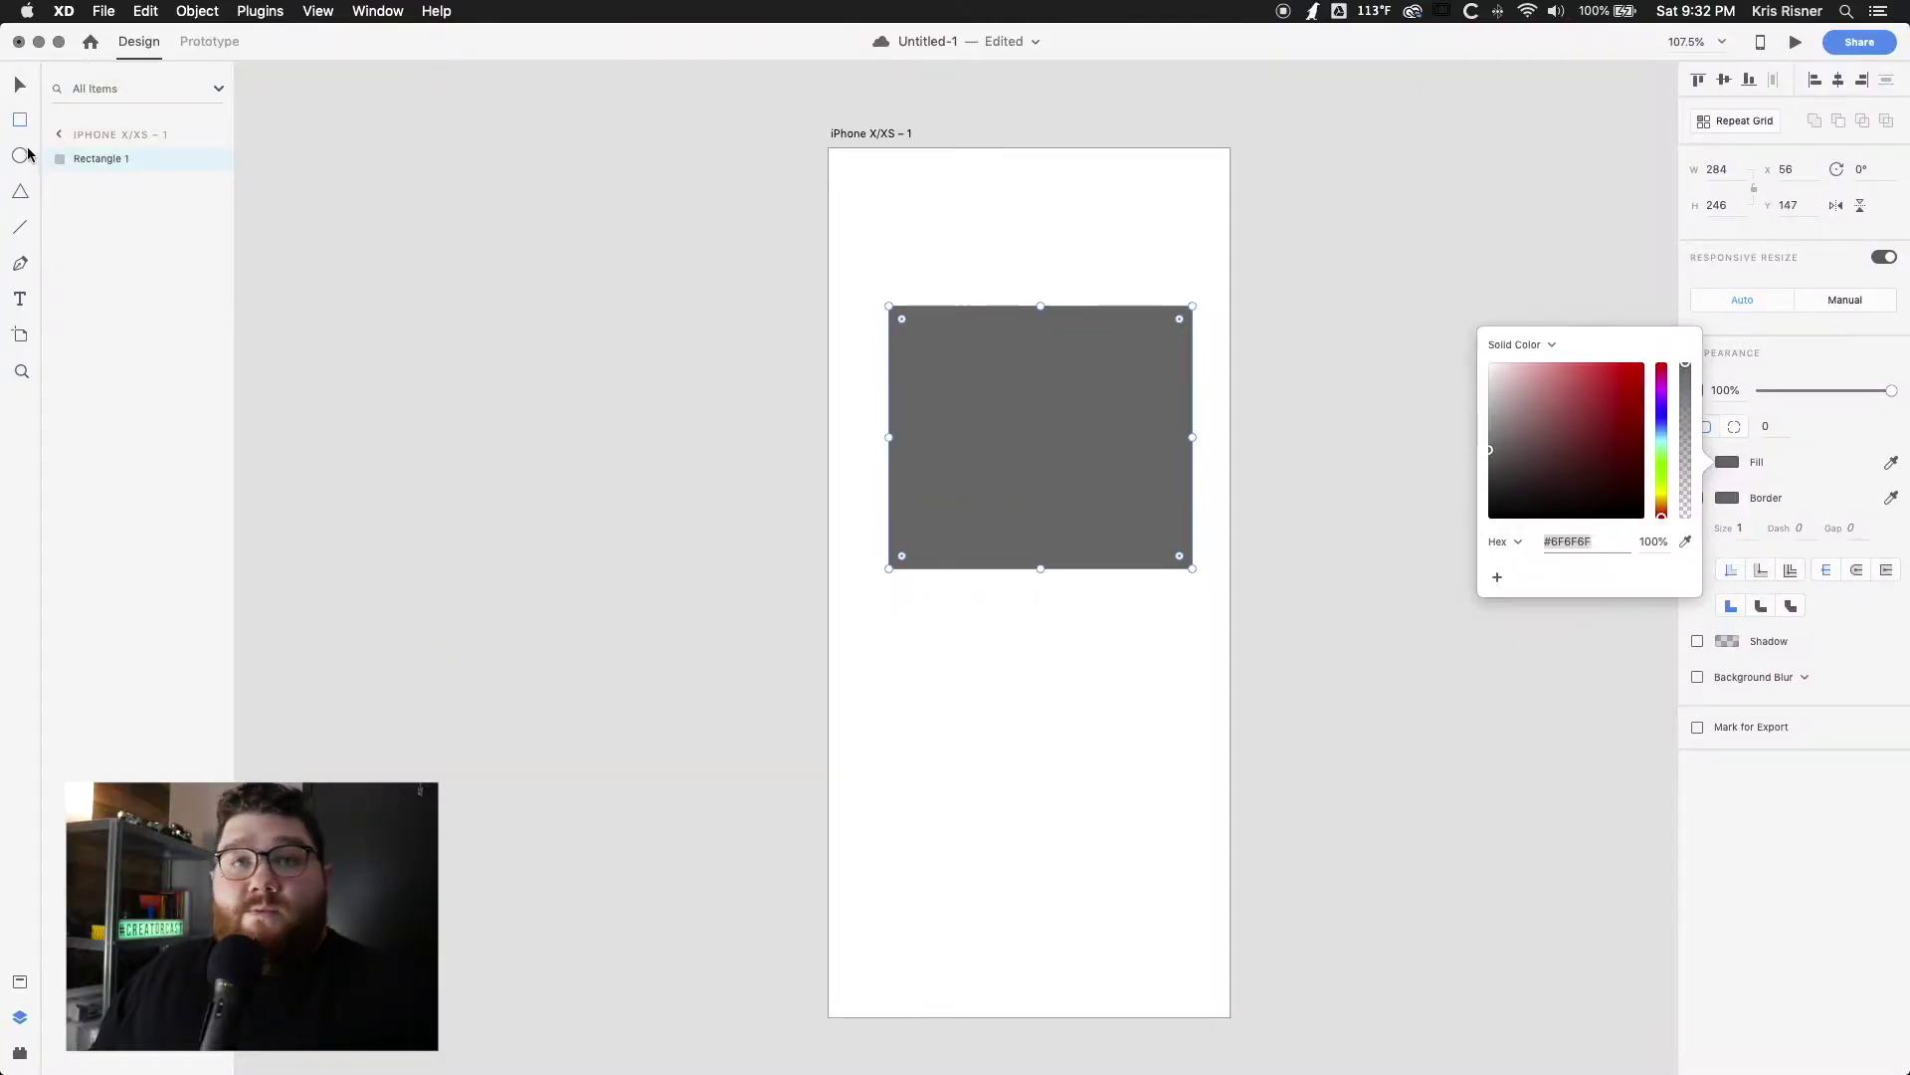
Step: Add the word "TEXT" in white on the gray rectangle
click(20, 87)
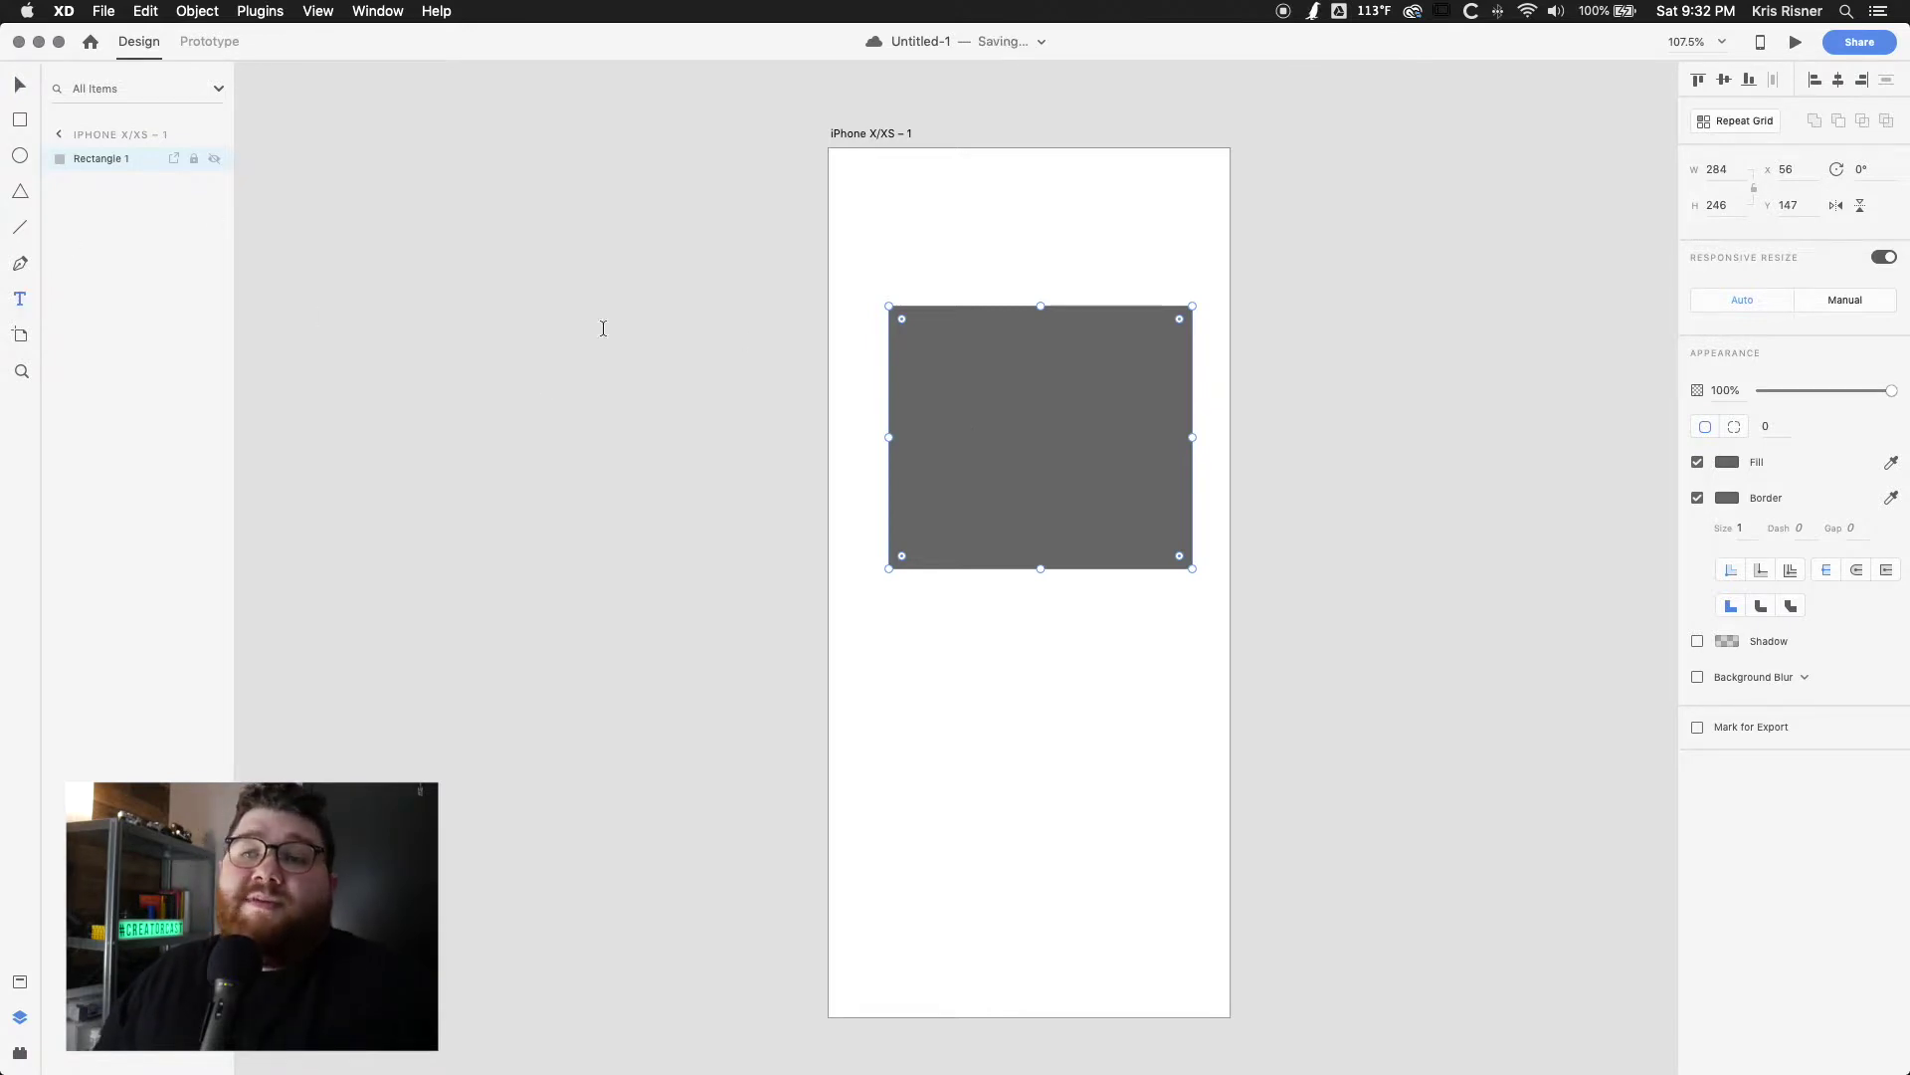
click(957, 407)
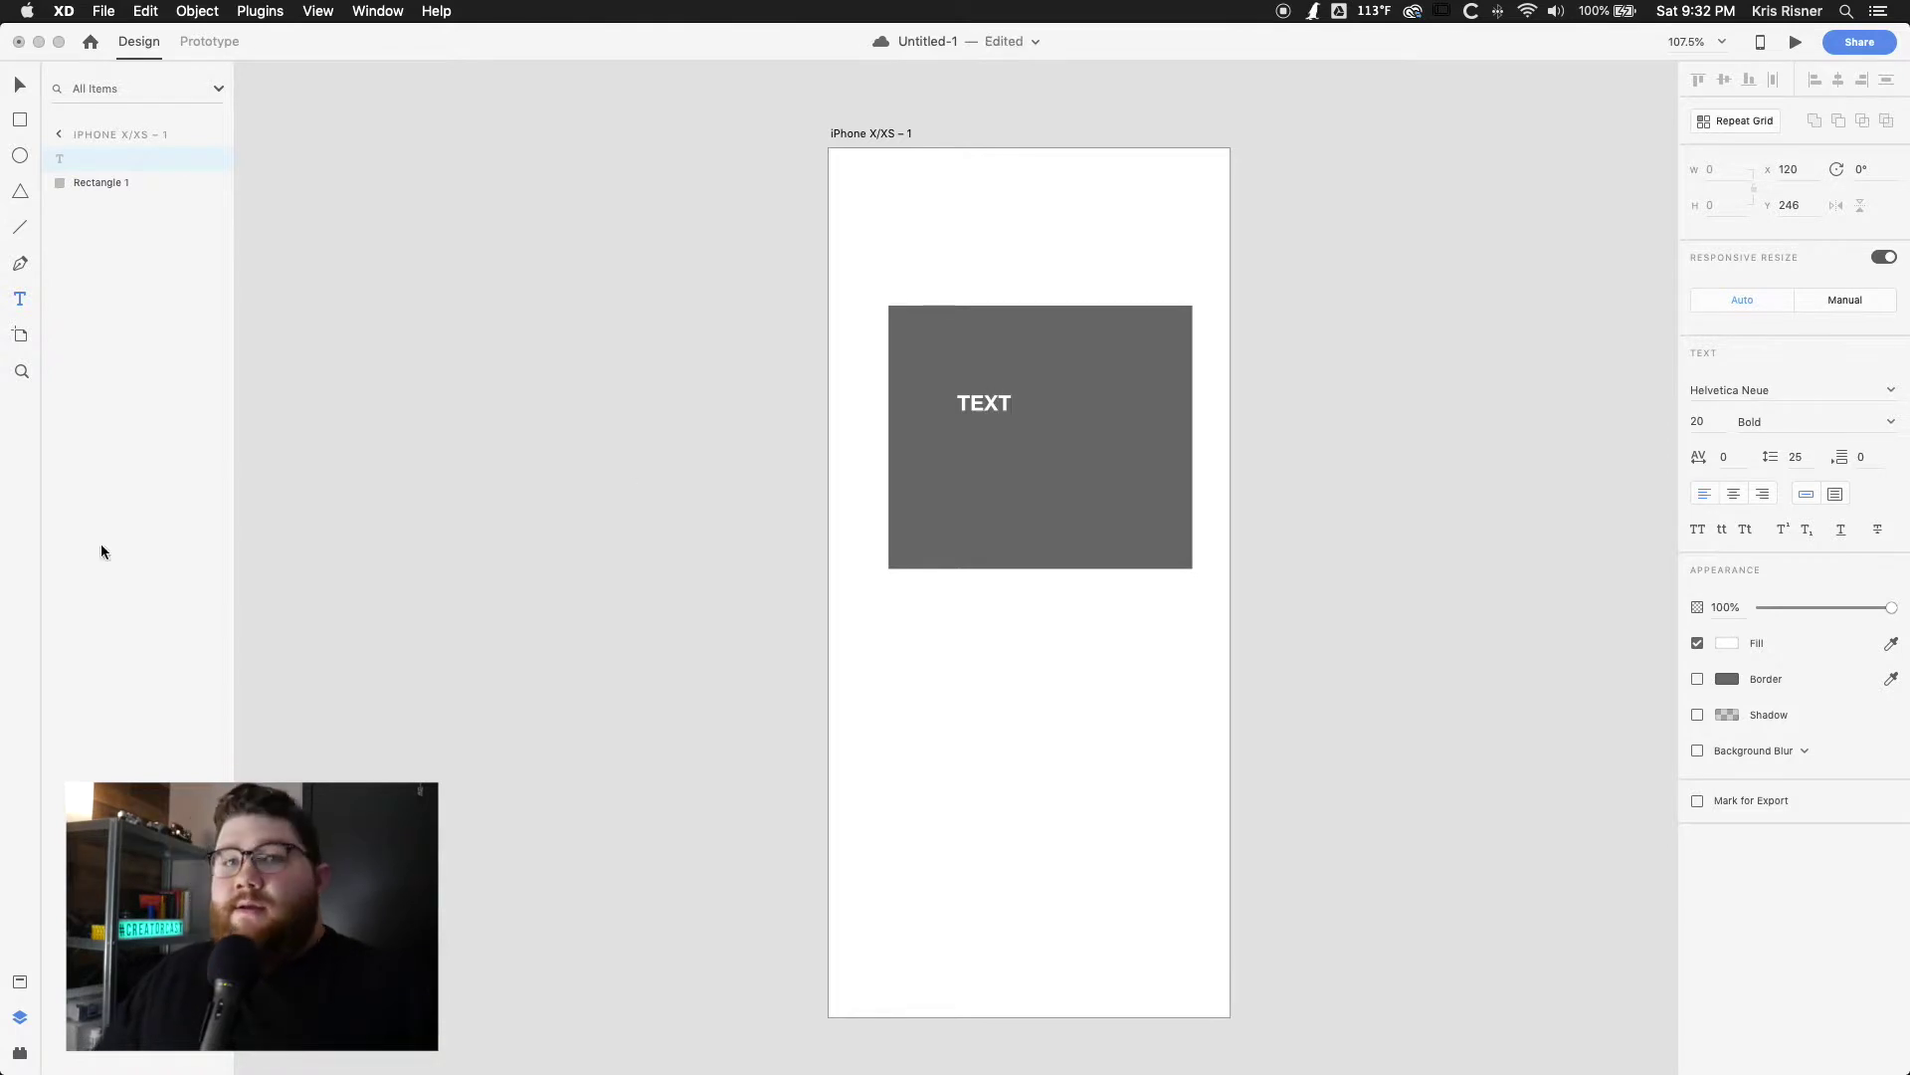
Step: Check the contrast between the white text and the gray rectangle with Stark
shift+click(103, 183)
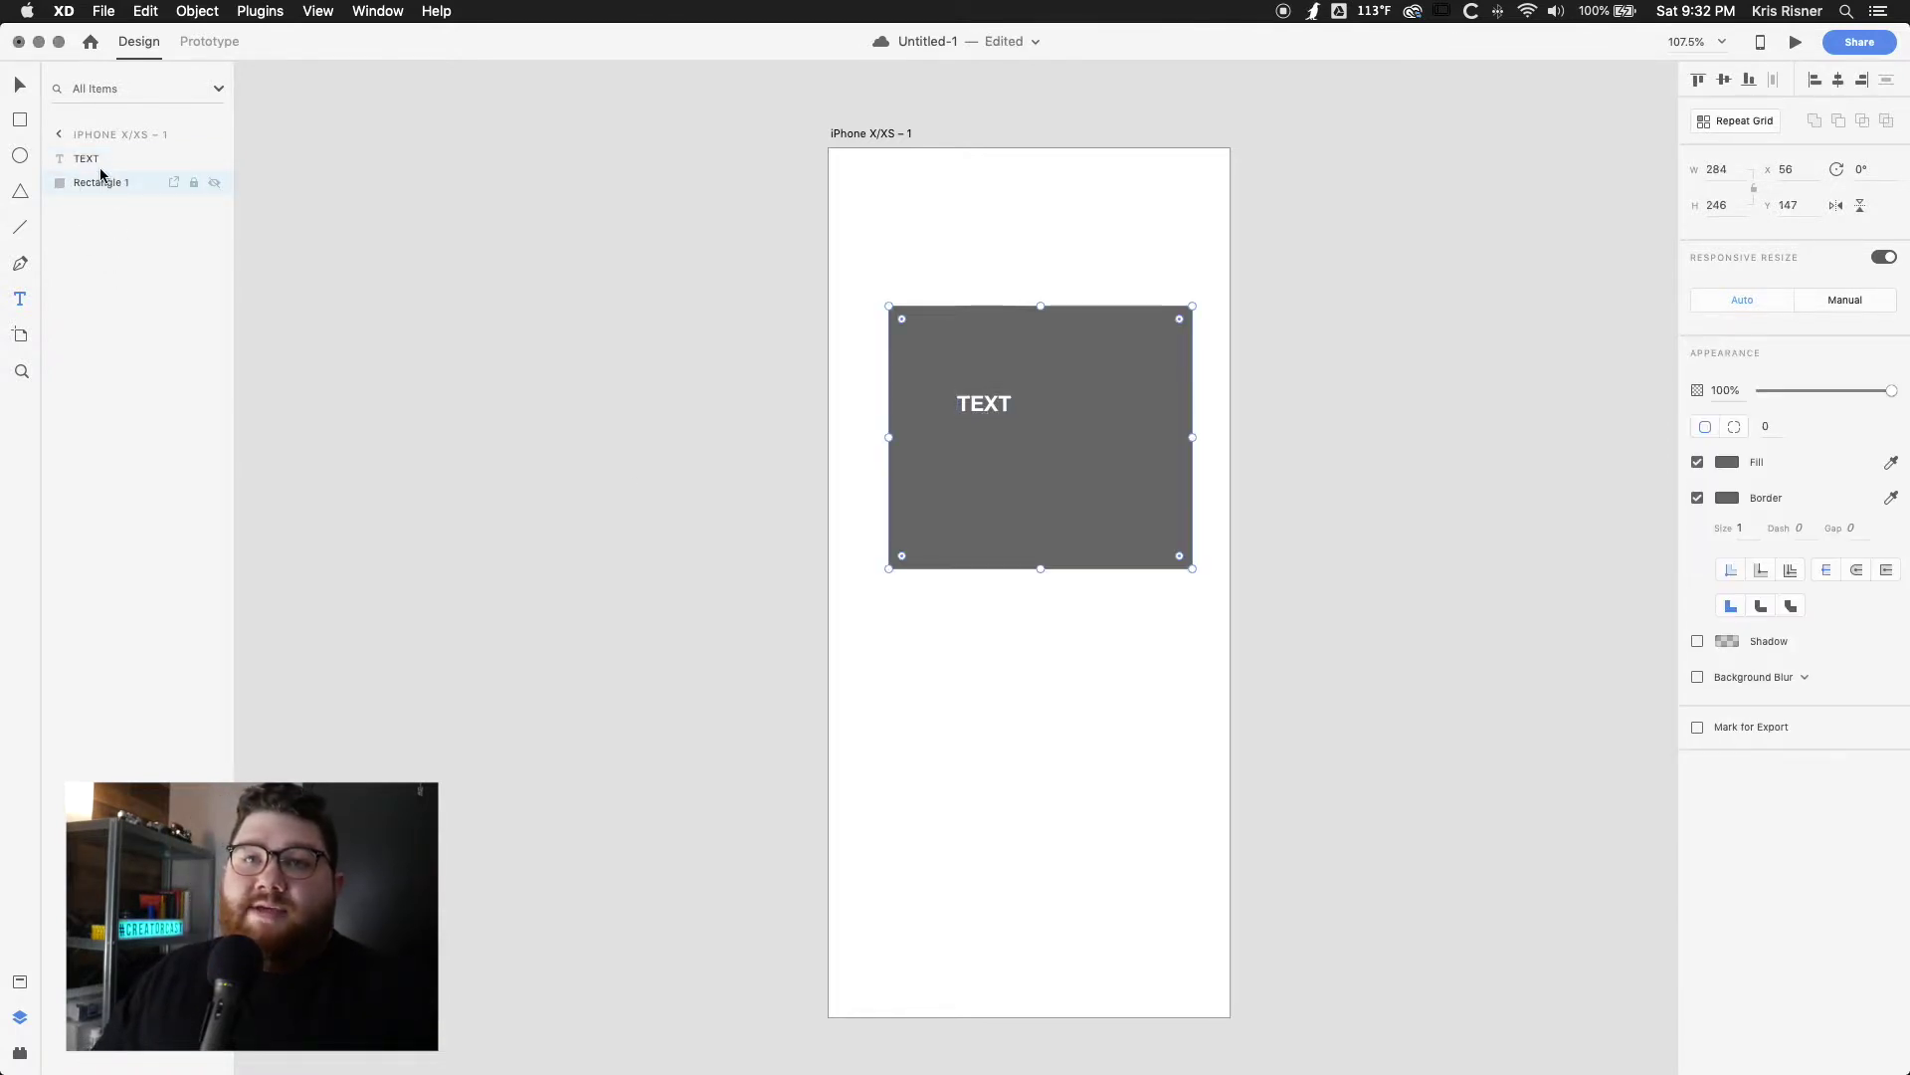
click(242, 12)
mouse_move(457, 253)
click(561, 257)
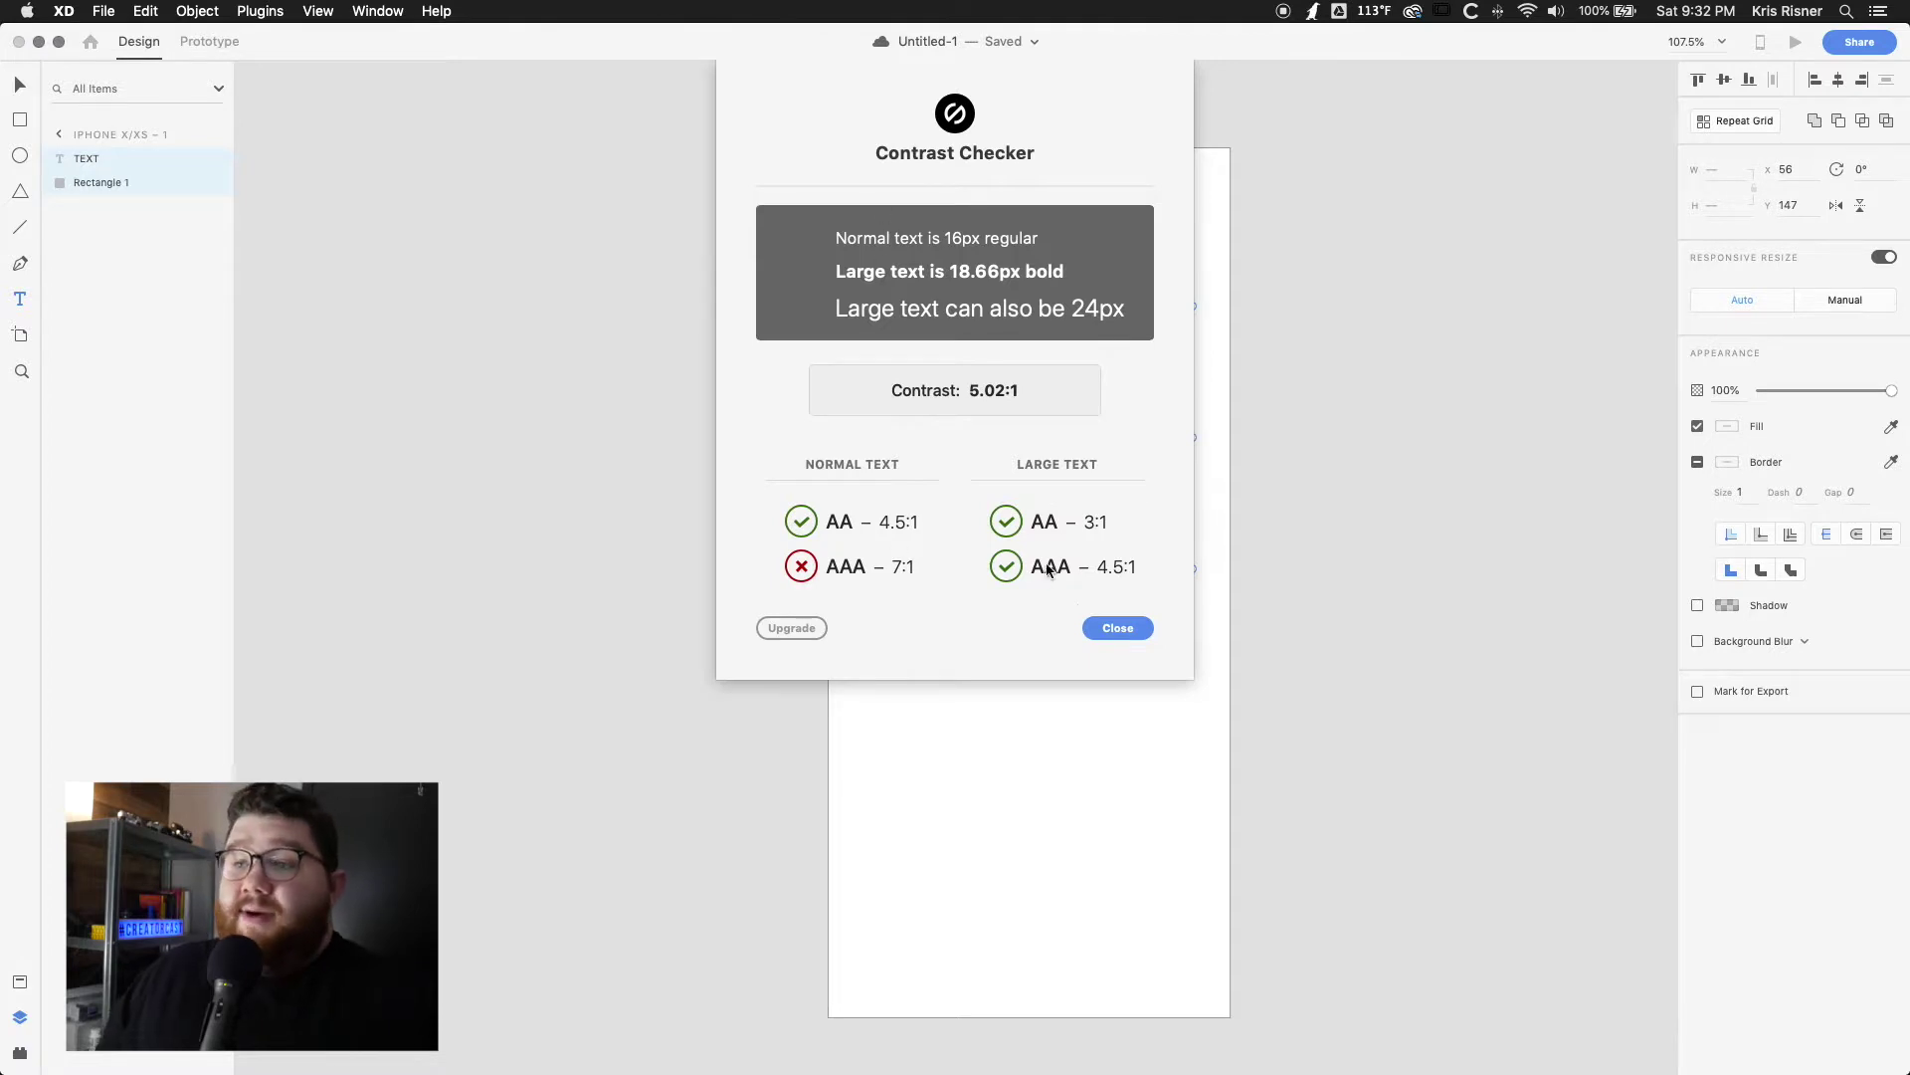
click(1114, 635)
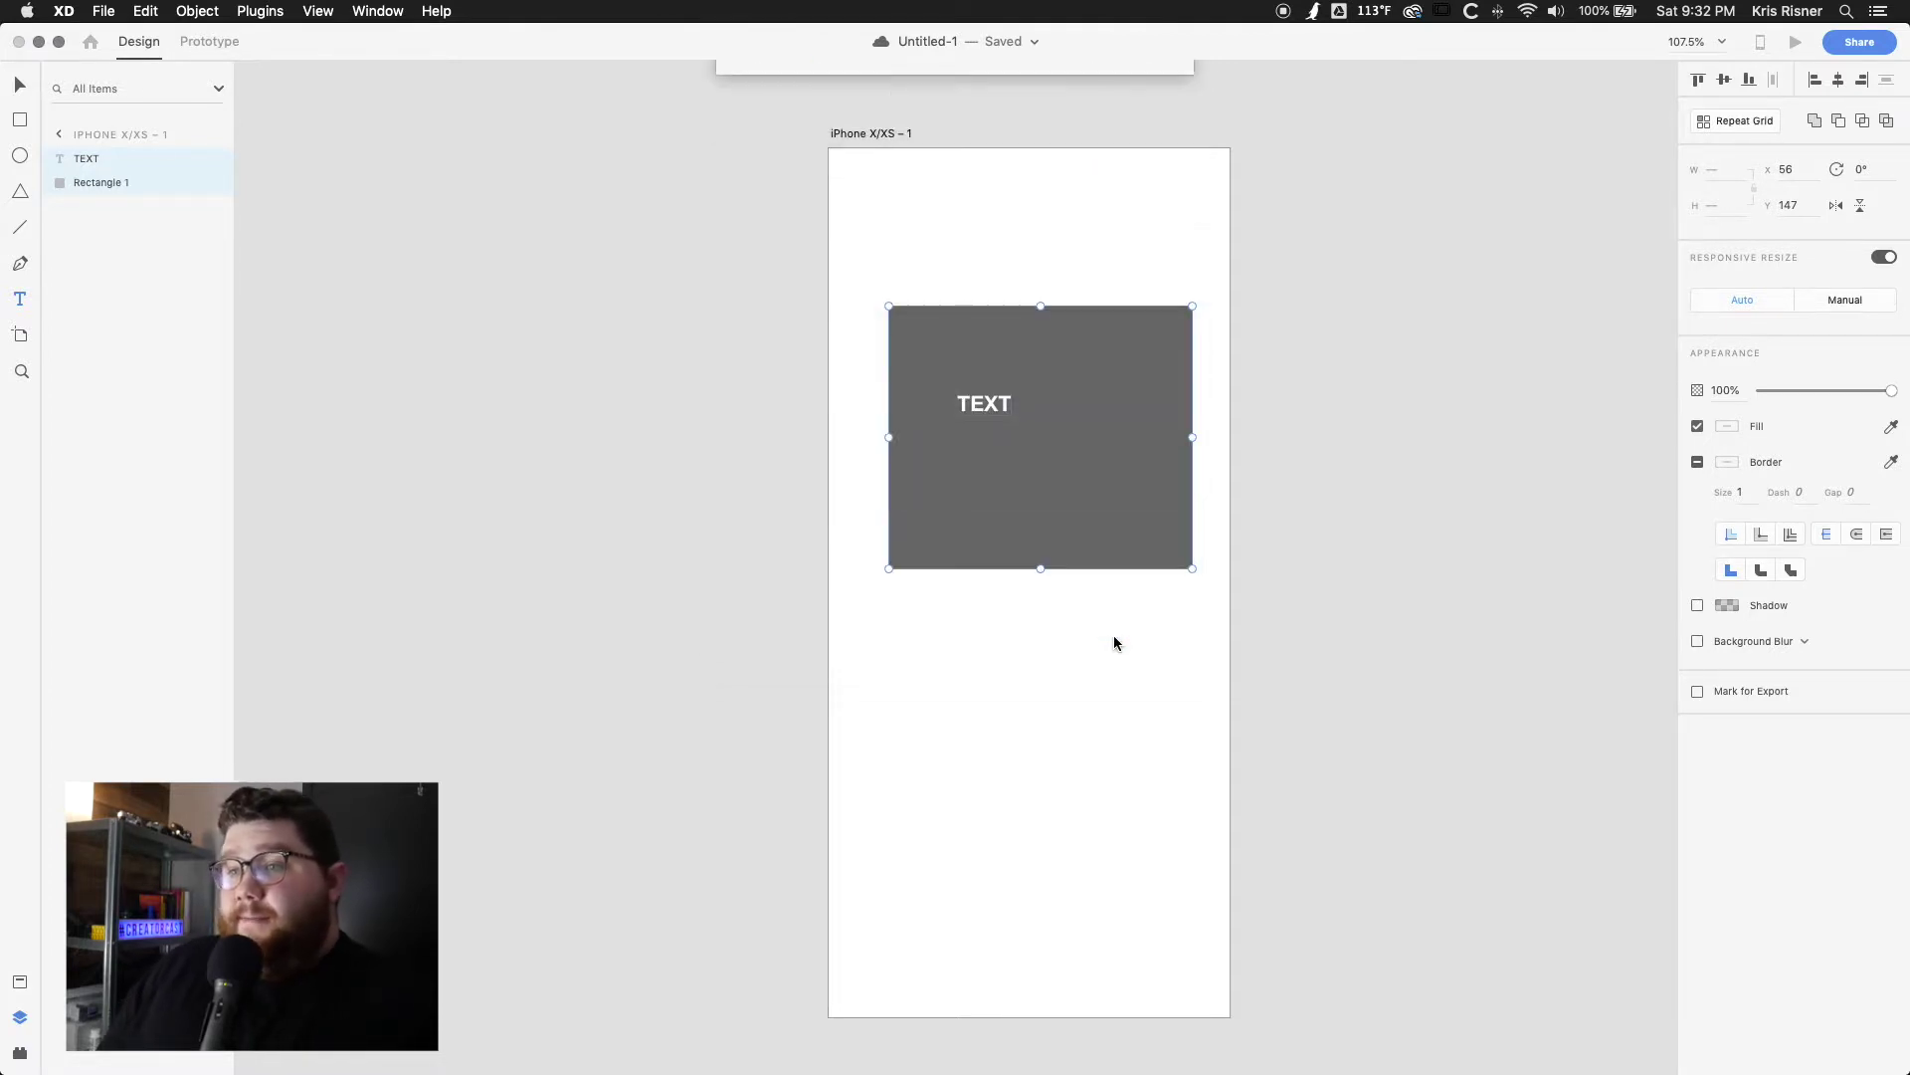
click(1073, 633)
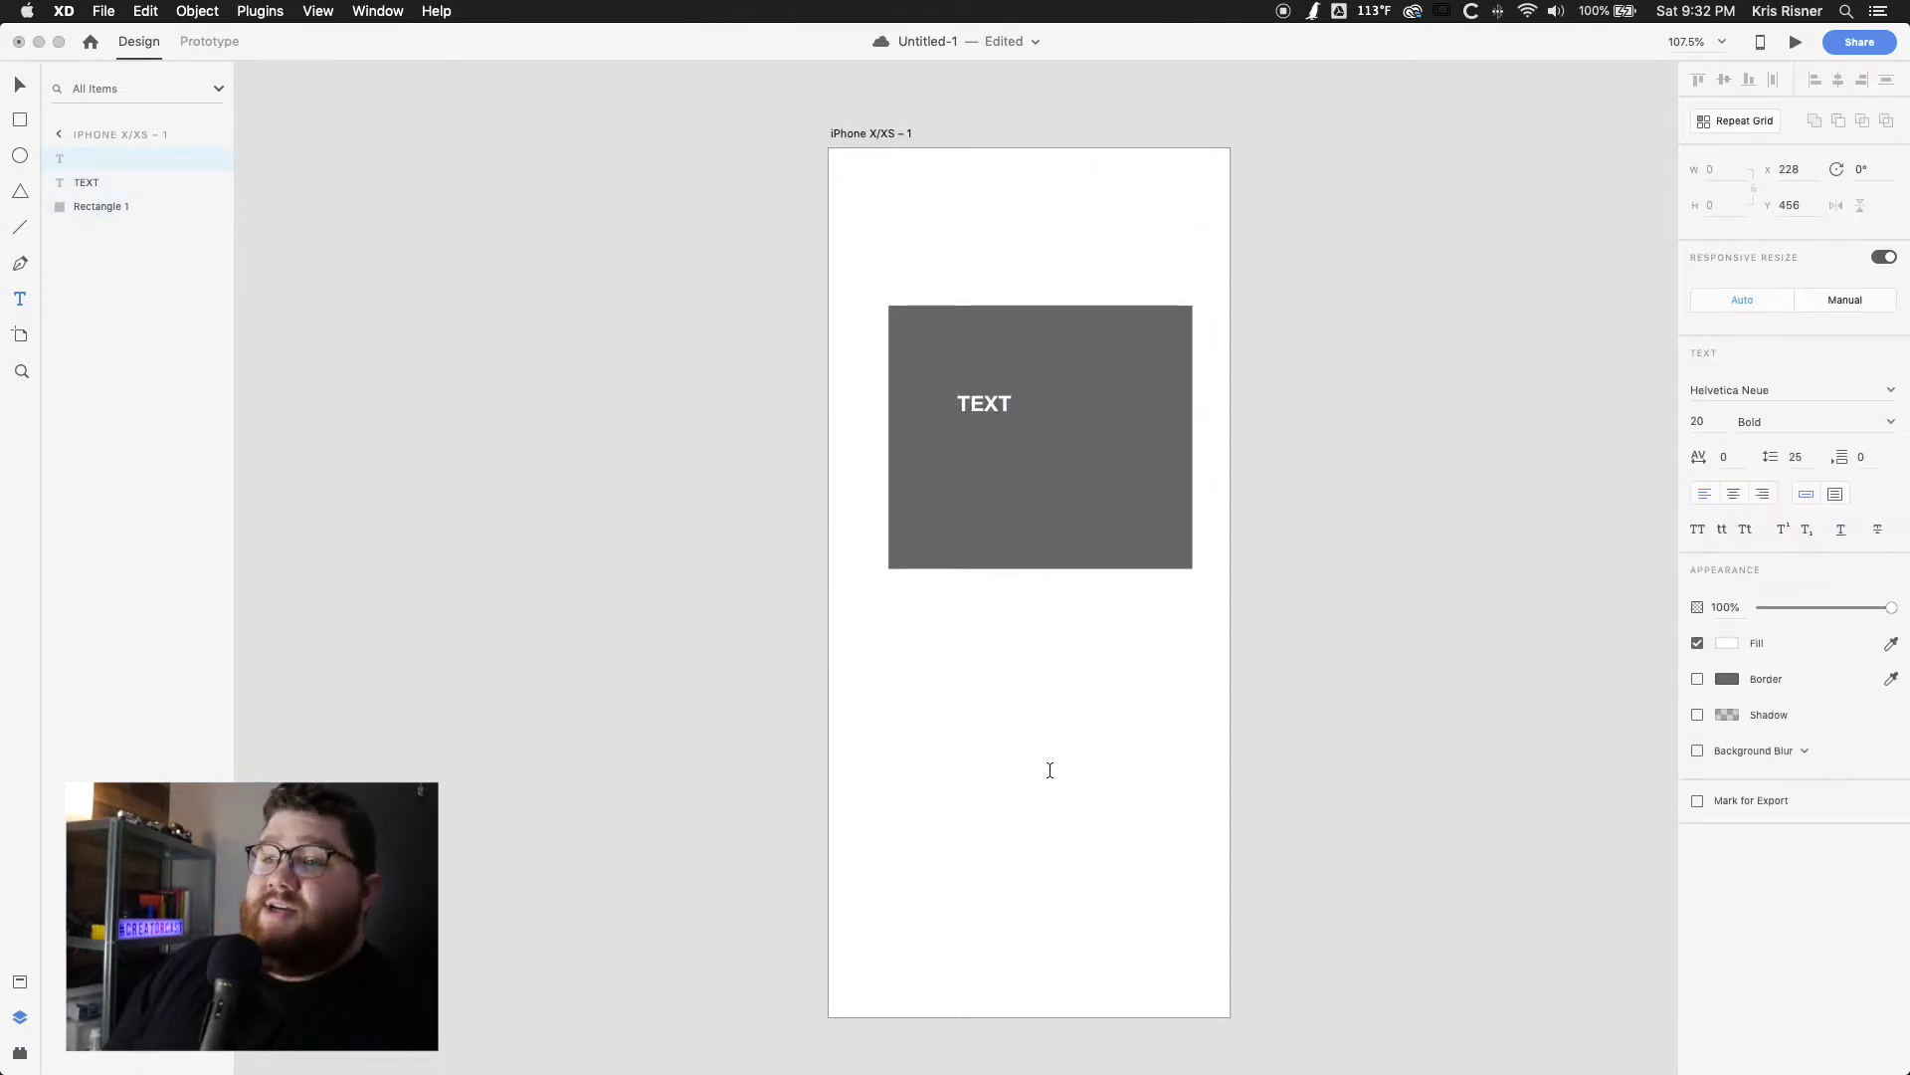
key(Escape)
Step: Preview the text and rectangle in Stark's Colorblind Simulation with the colorblind type Deuteranopia
drag(887, 235, 1102, 617)
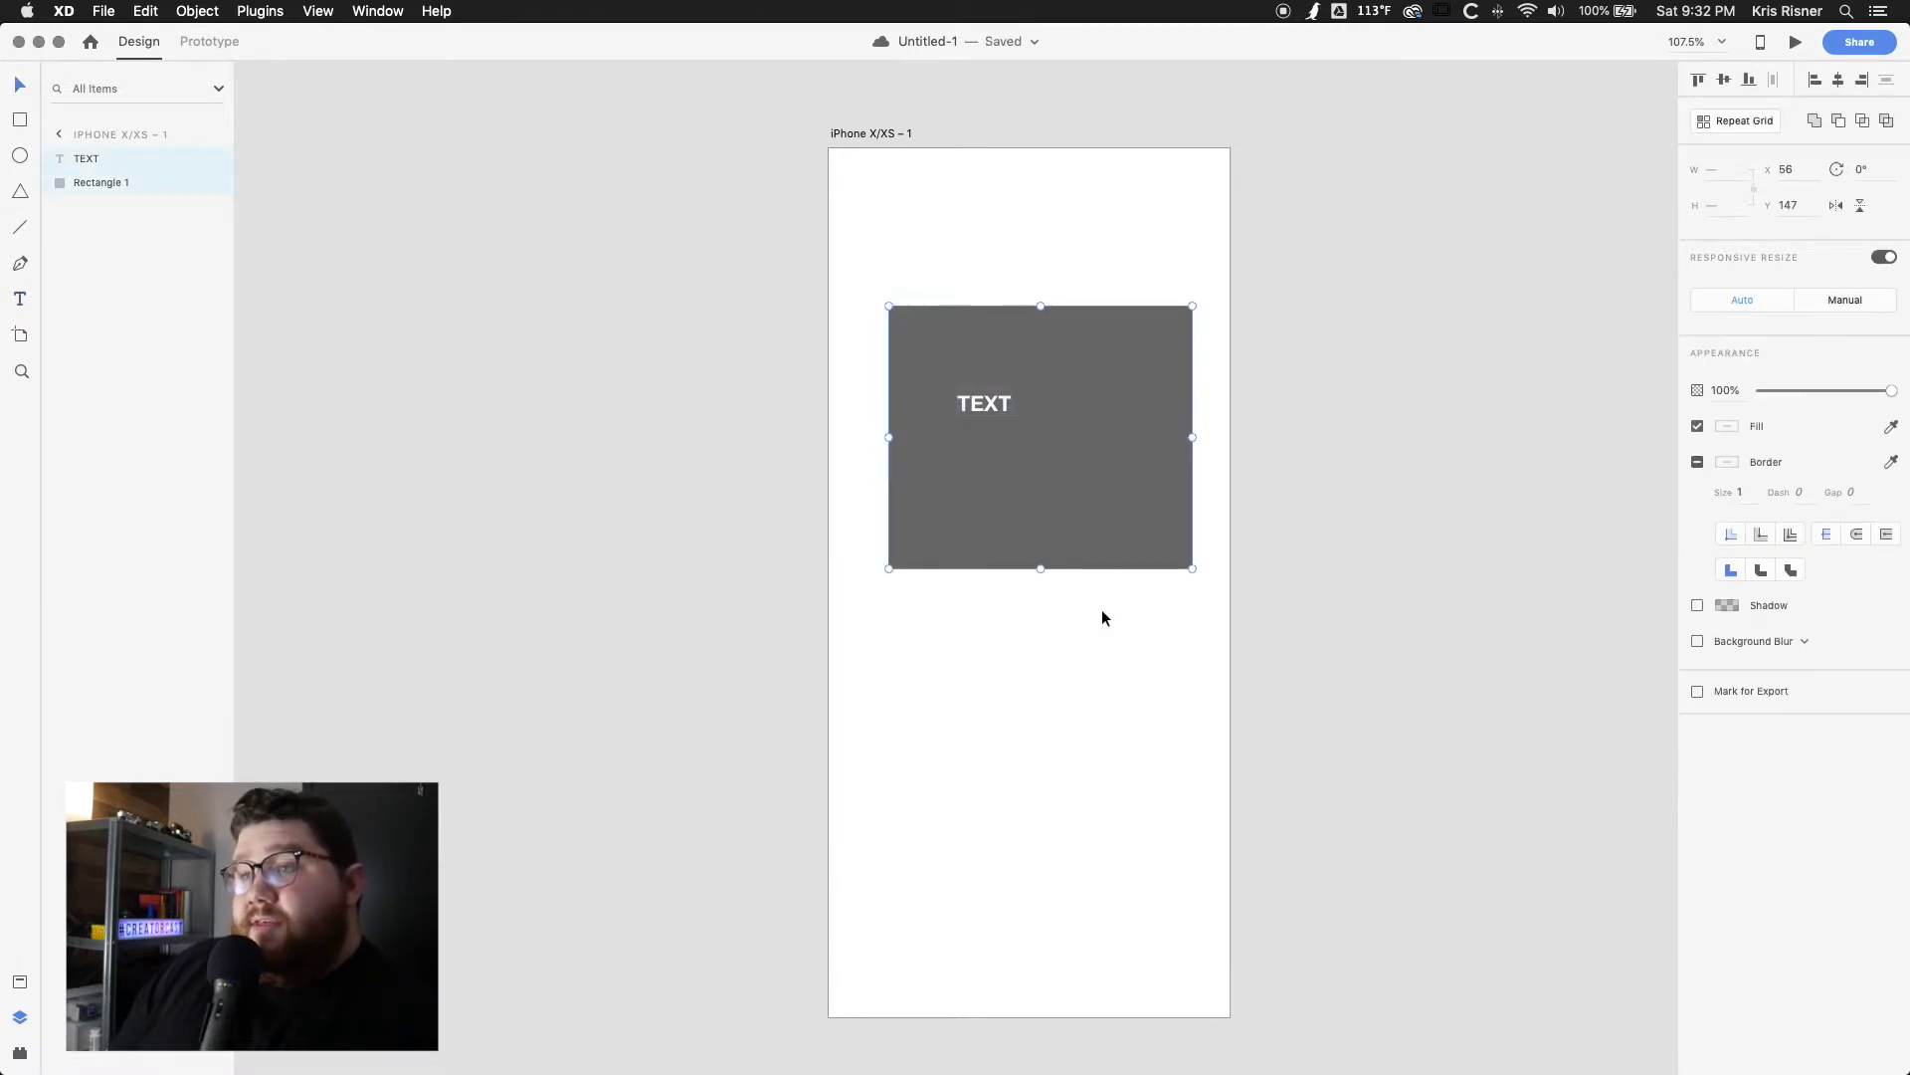
click(262, 12)
mouse_move(436, 244)
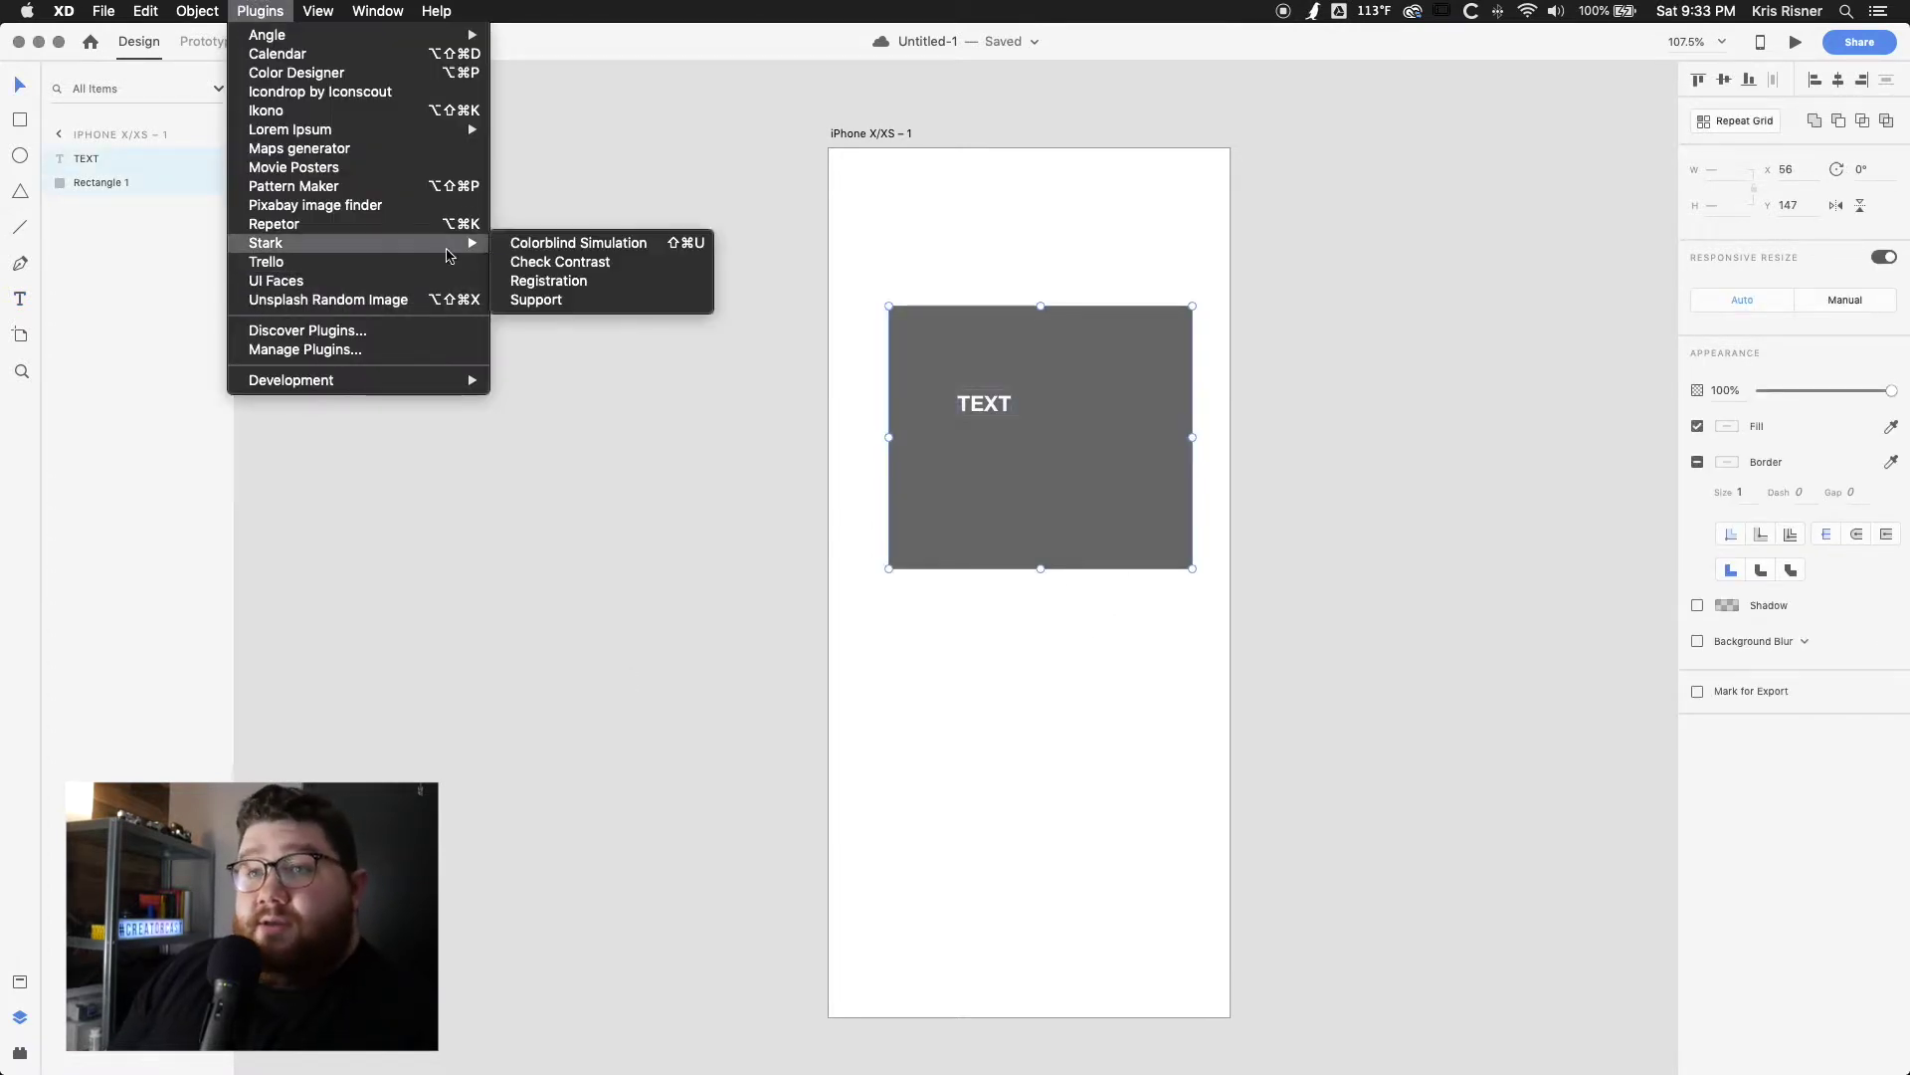
click(646, 245)
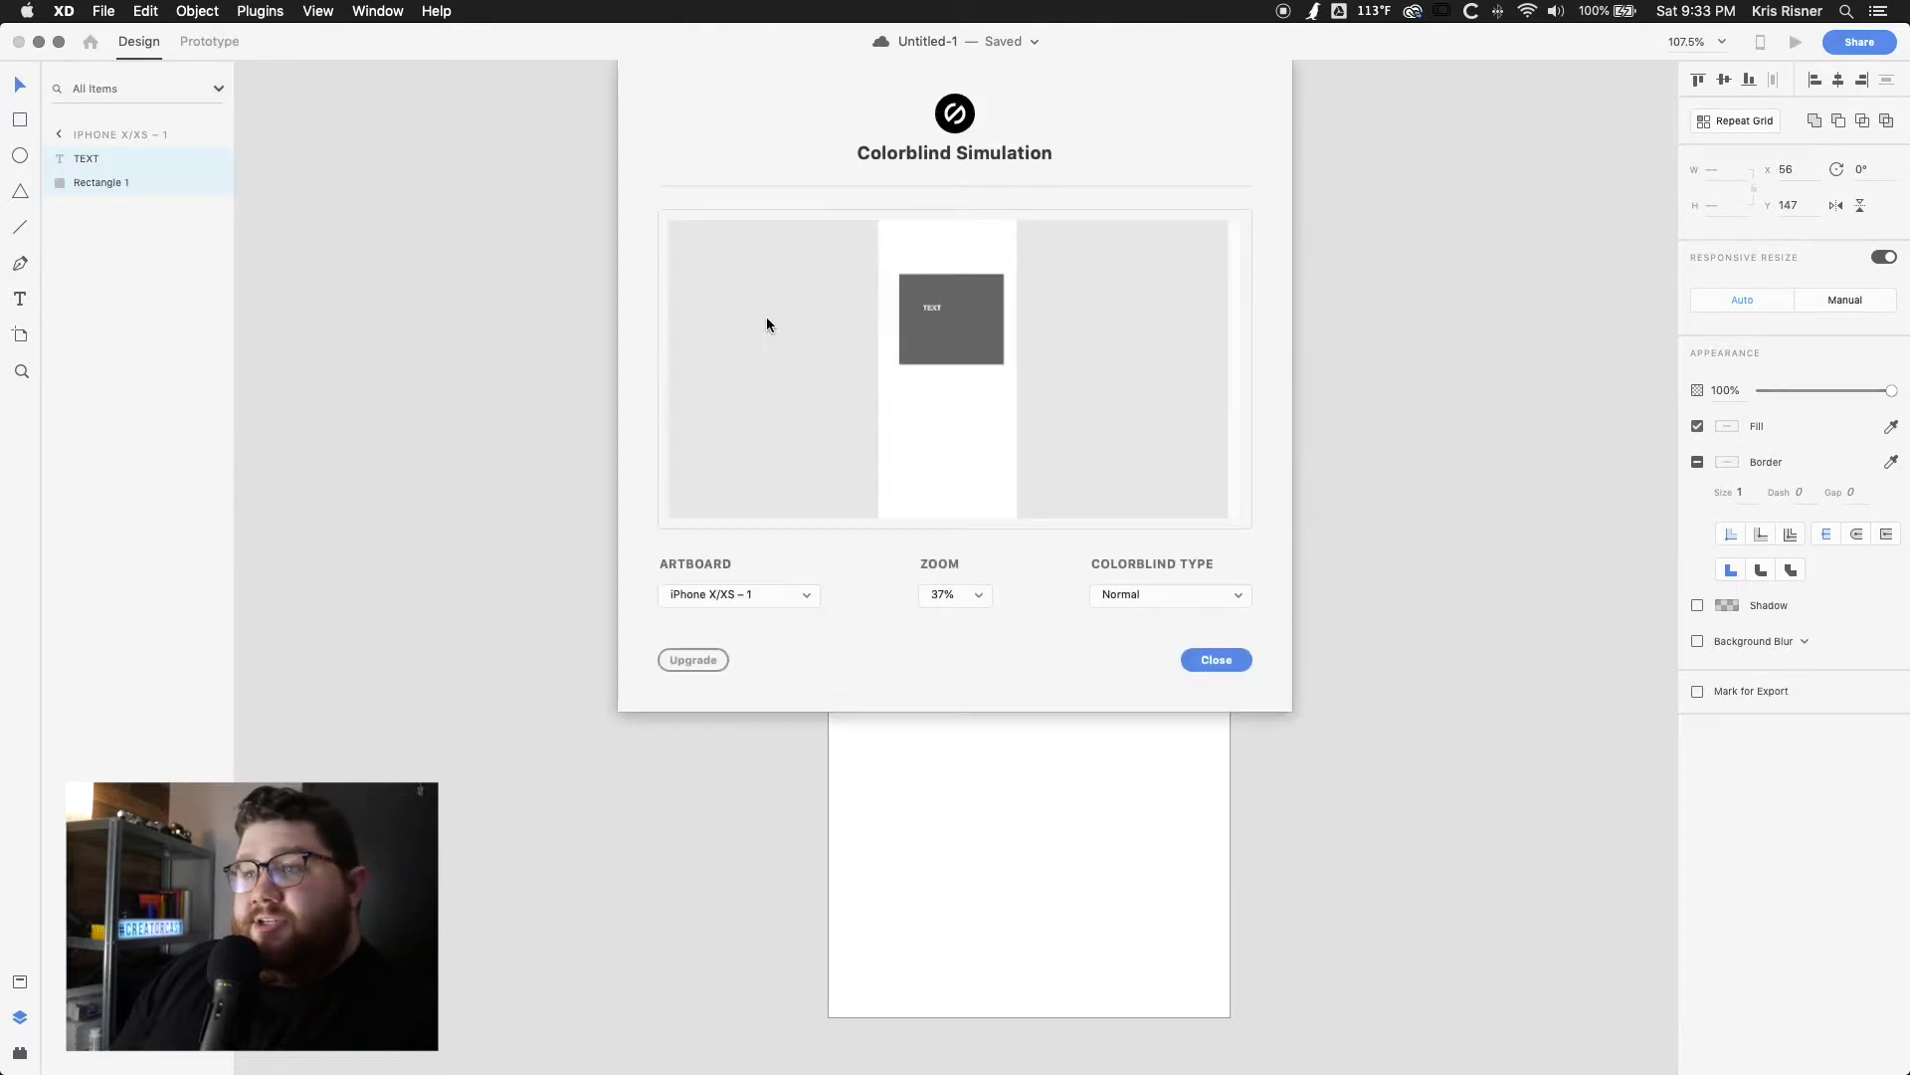
click(971, 599)
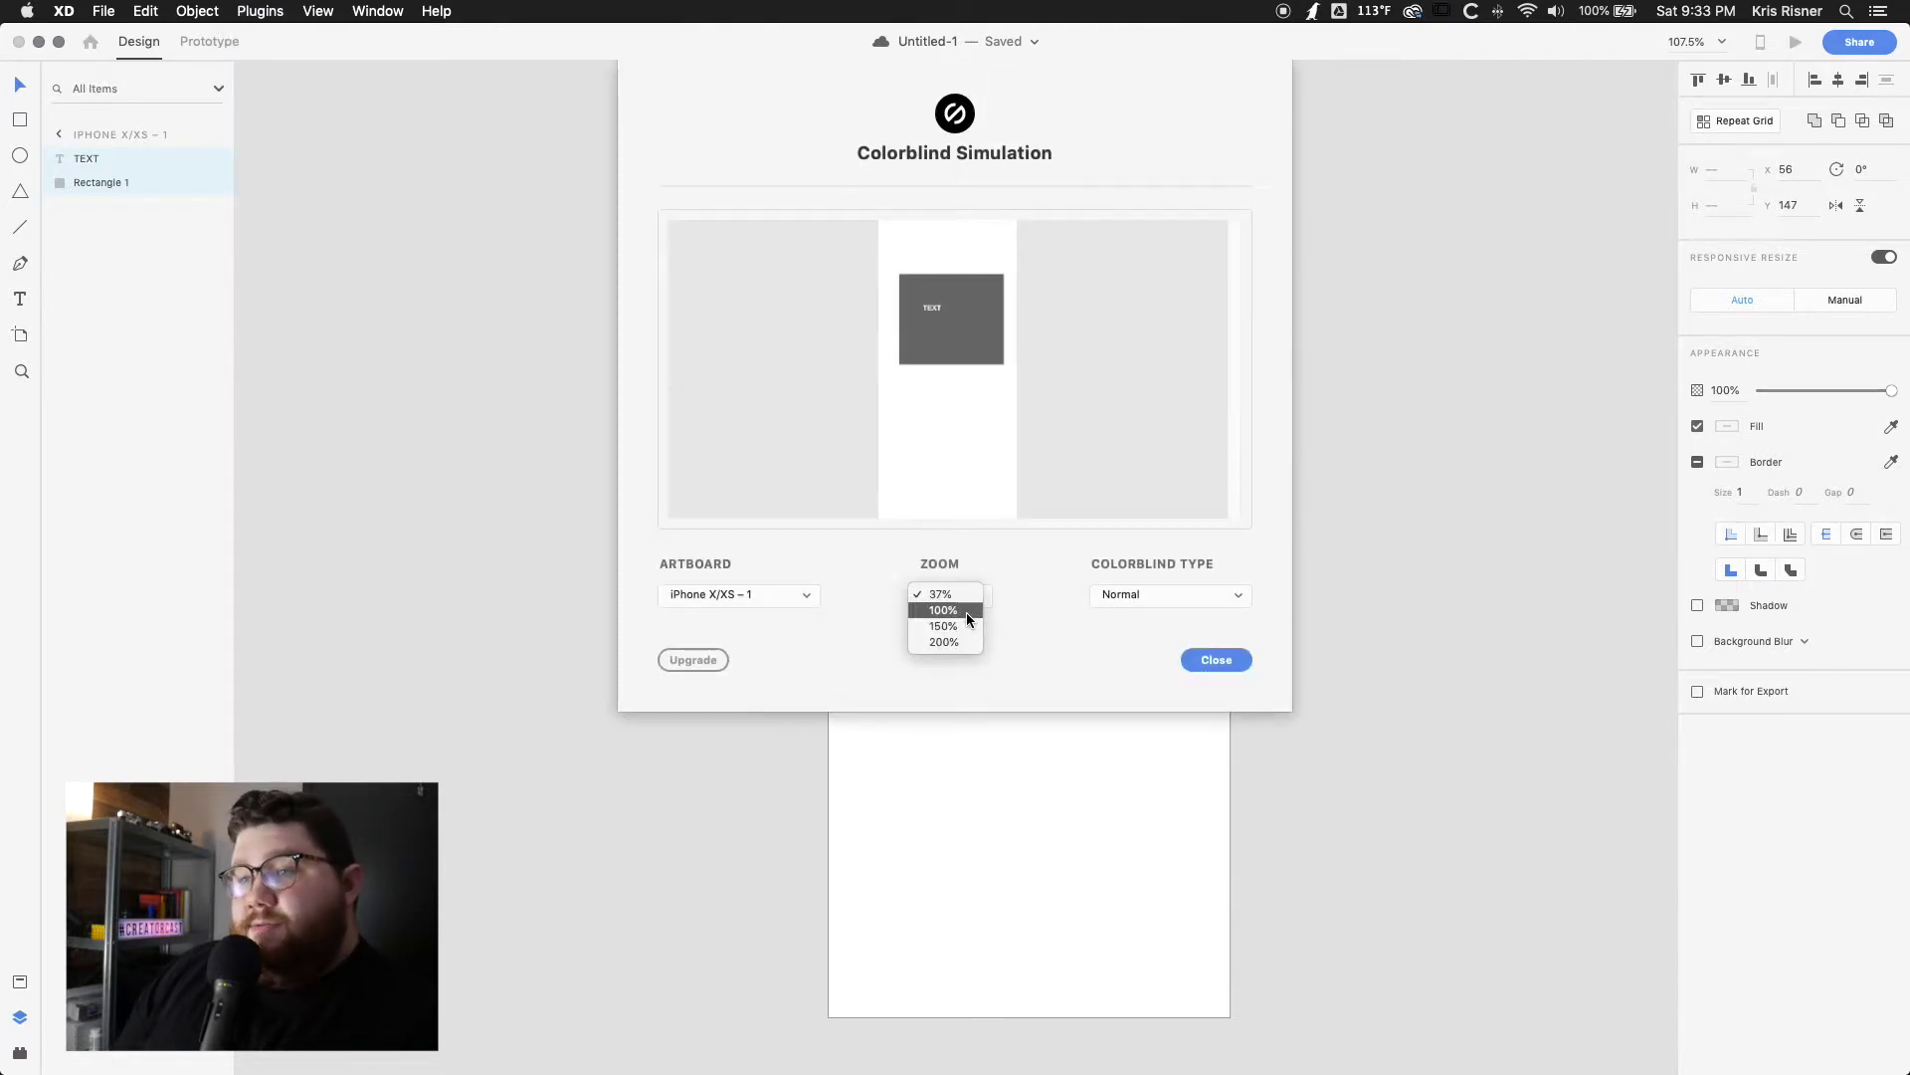
click(1112, 595)
click(1115, 595)
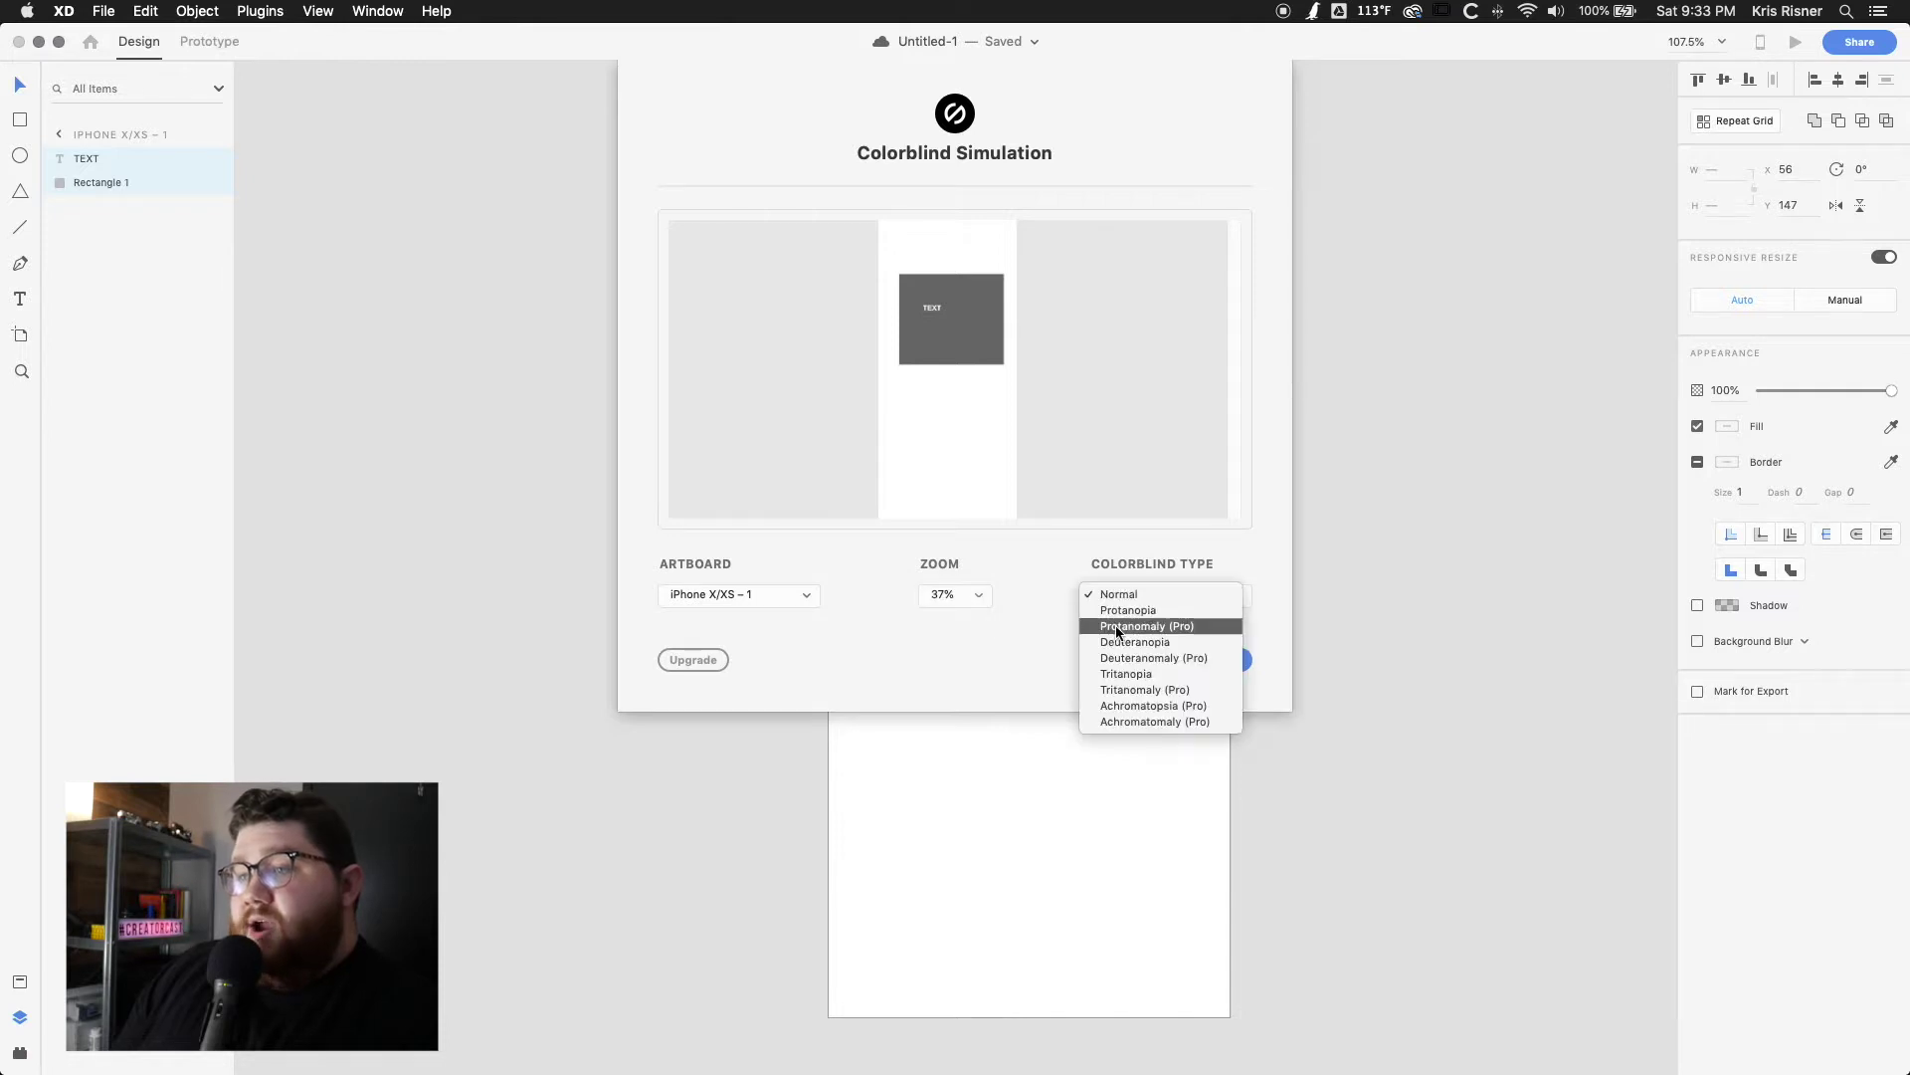
click(1120, 646)
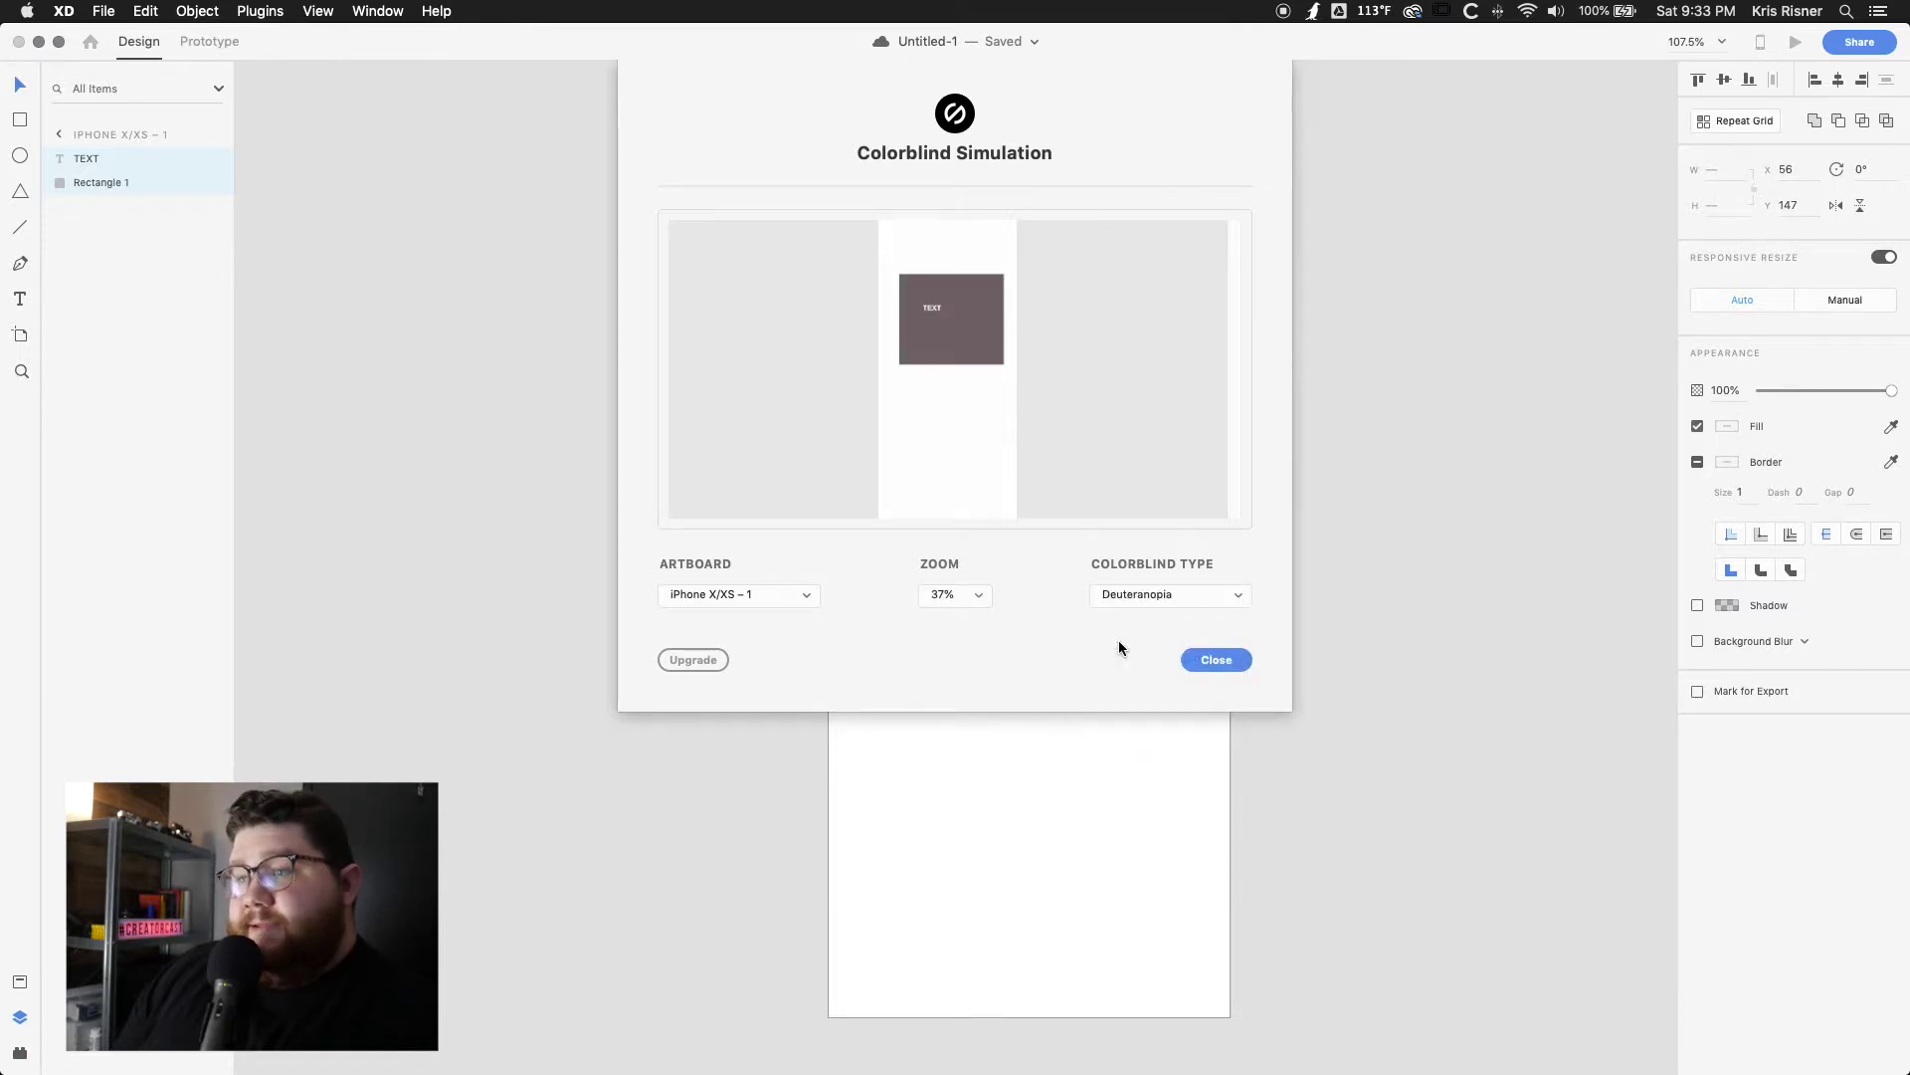
Step: Preview the text and rectangle in the Colorblind Simulation with the colorblind type Tritanopia, close the simulation and deselect the objects
click(1124, 597)
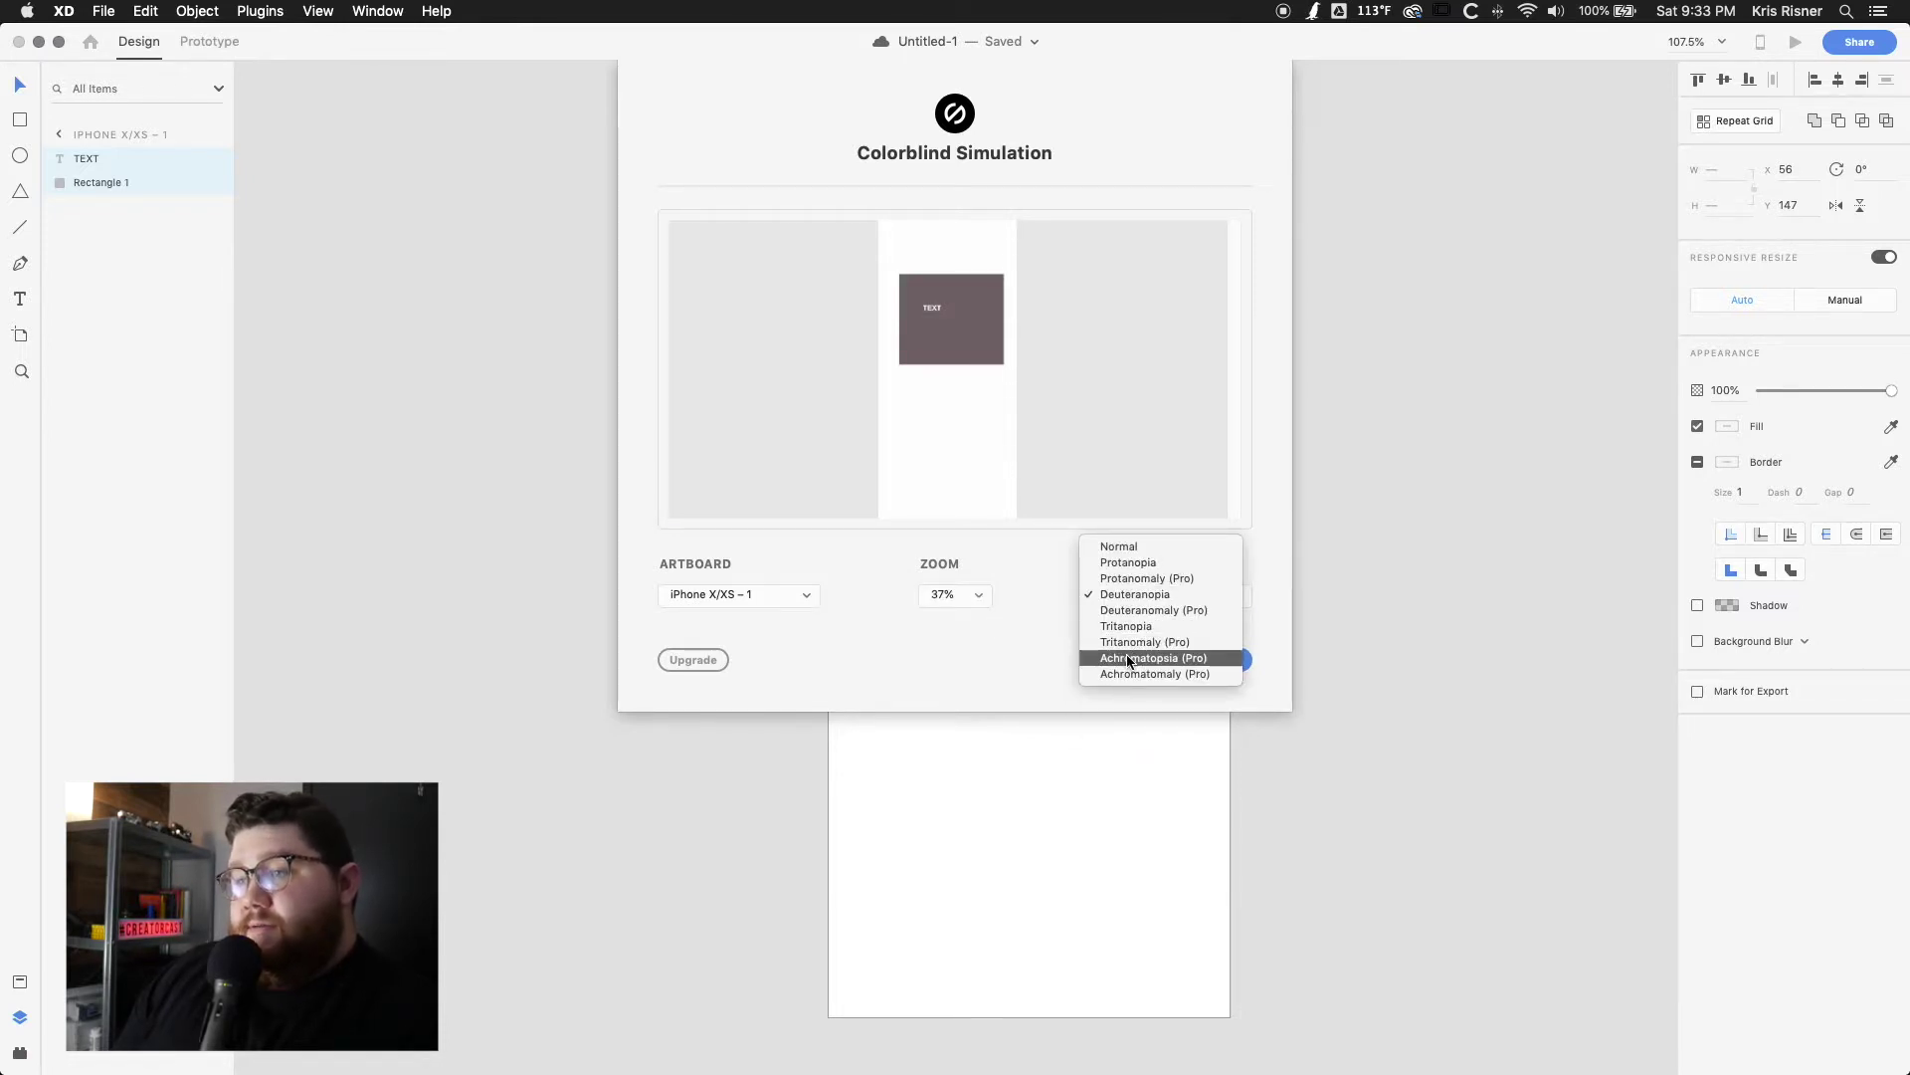
click(1124, 626)
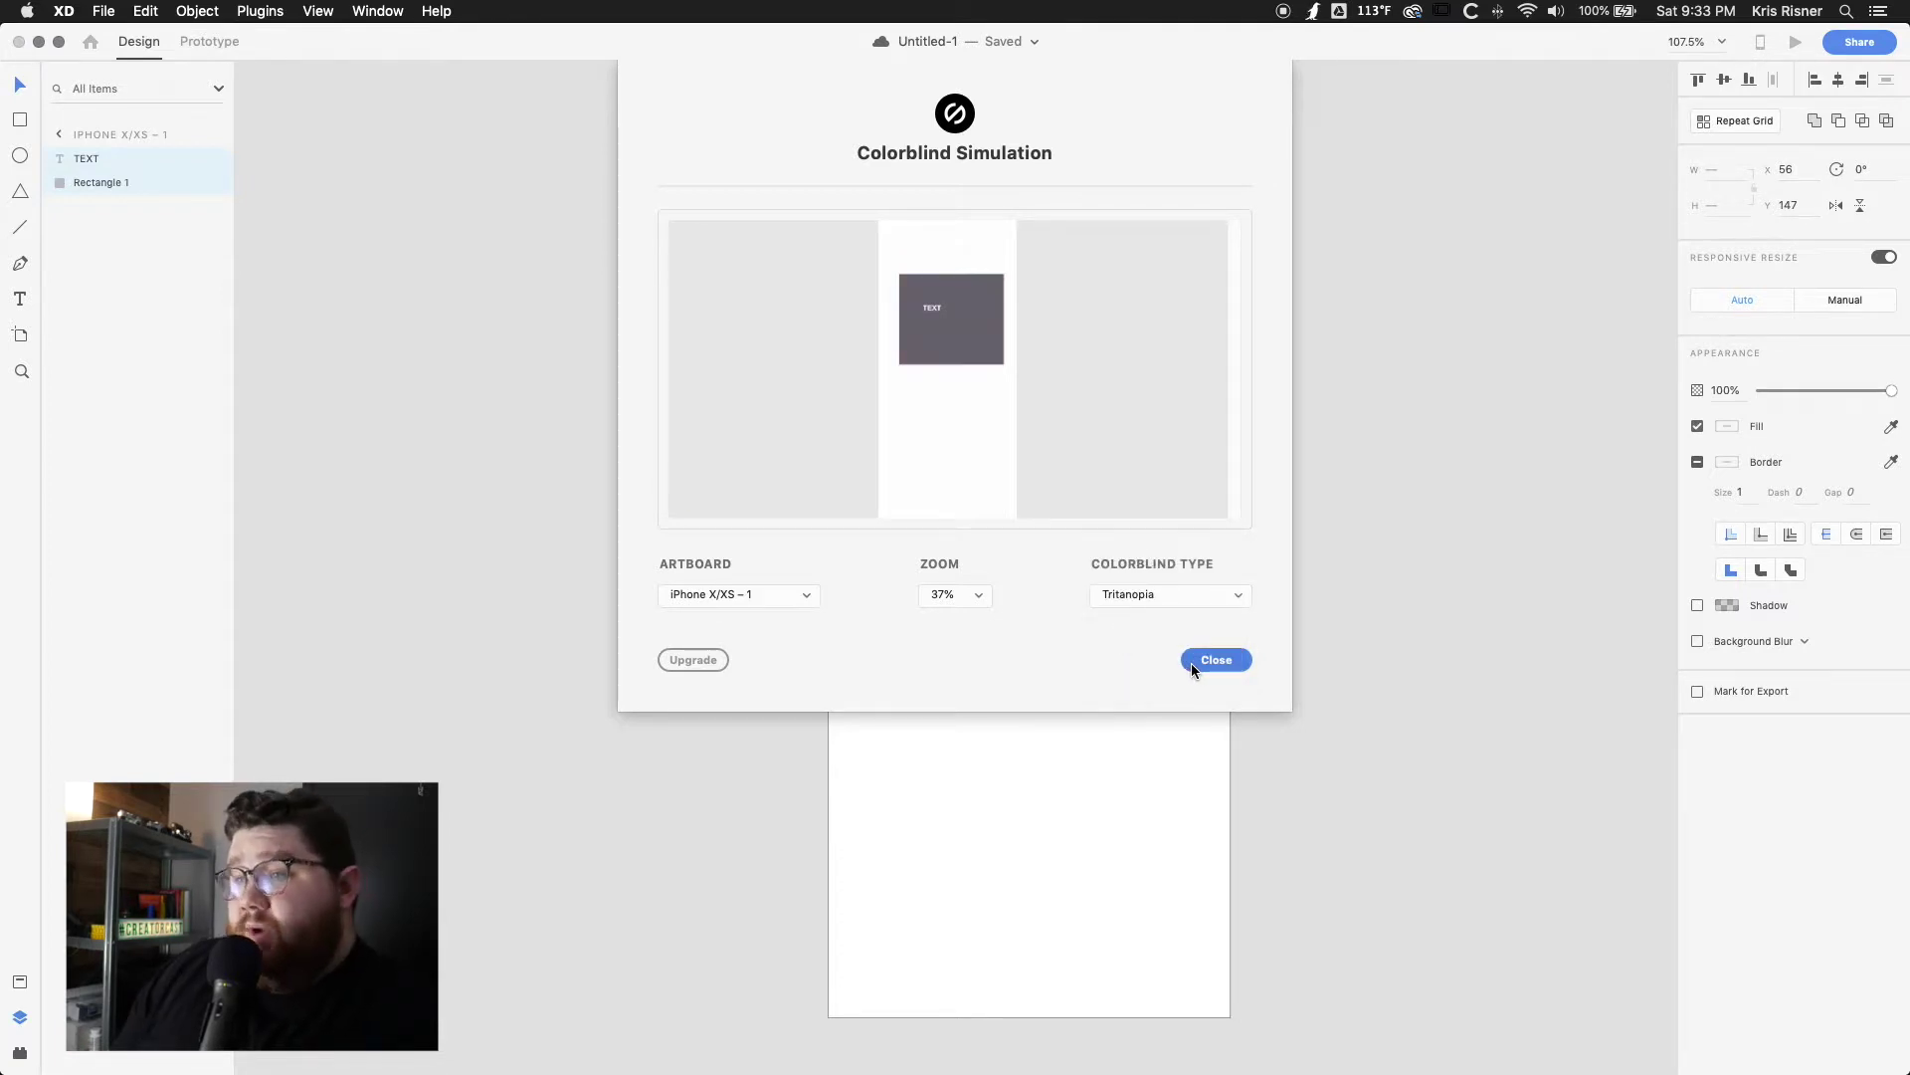
click(1191, 662)
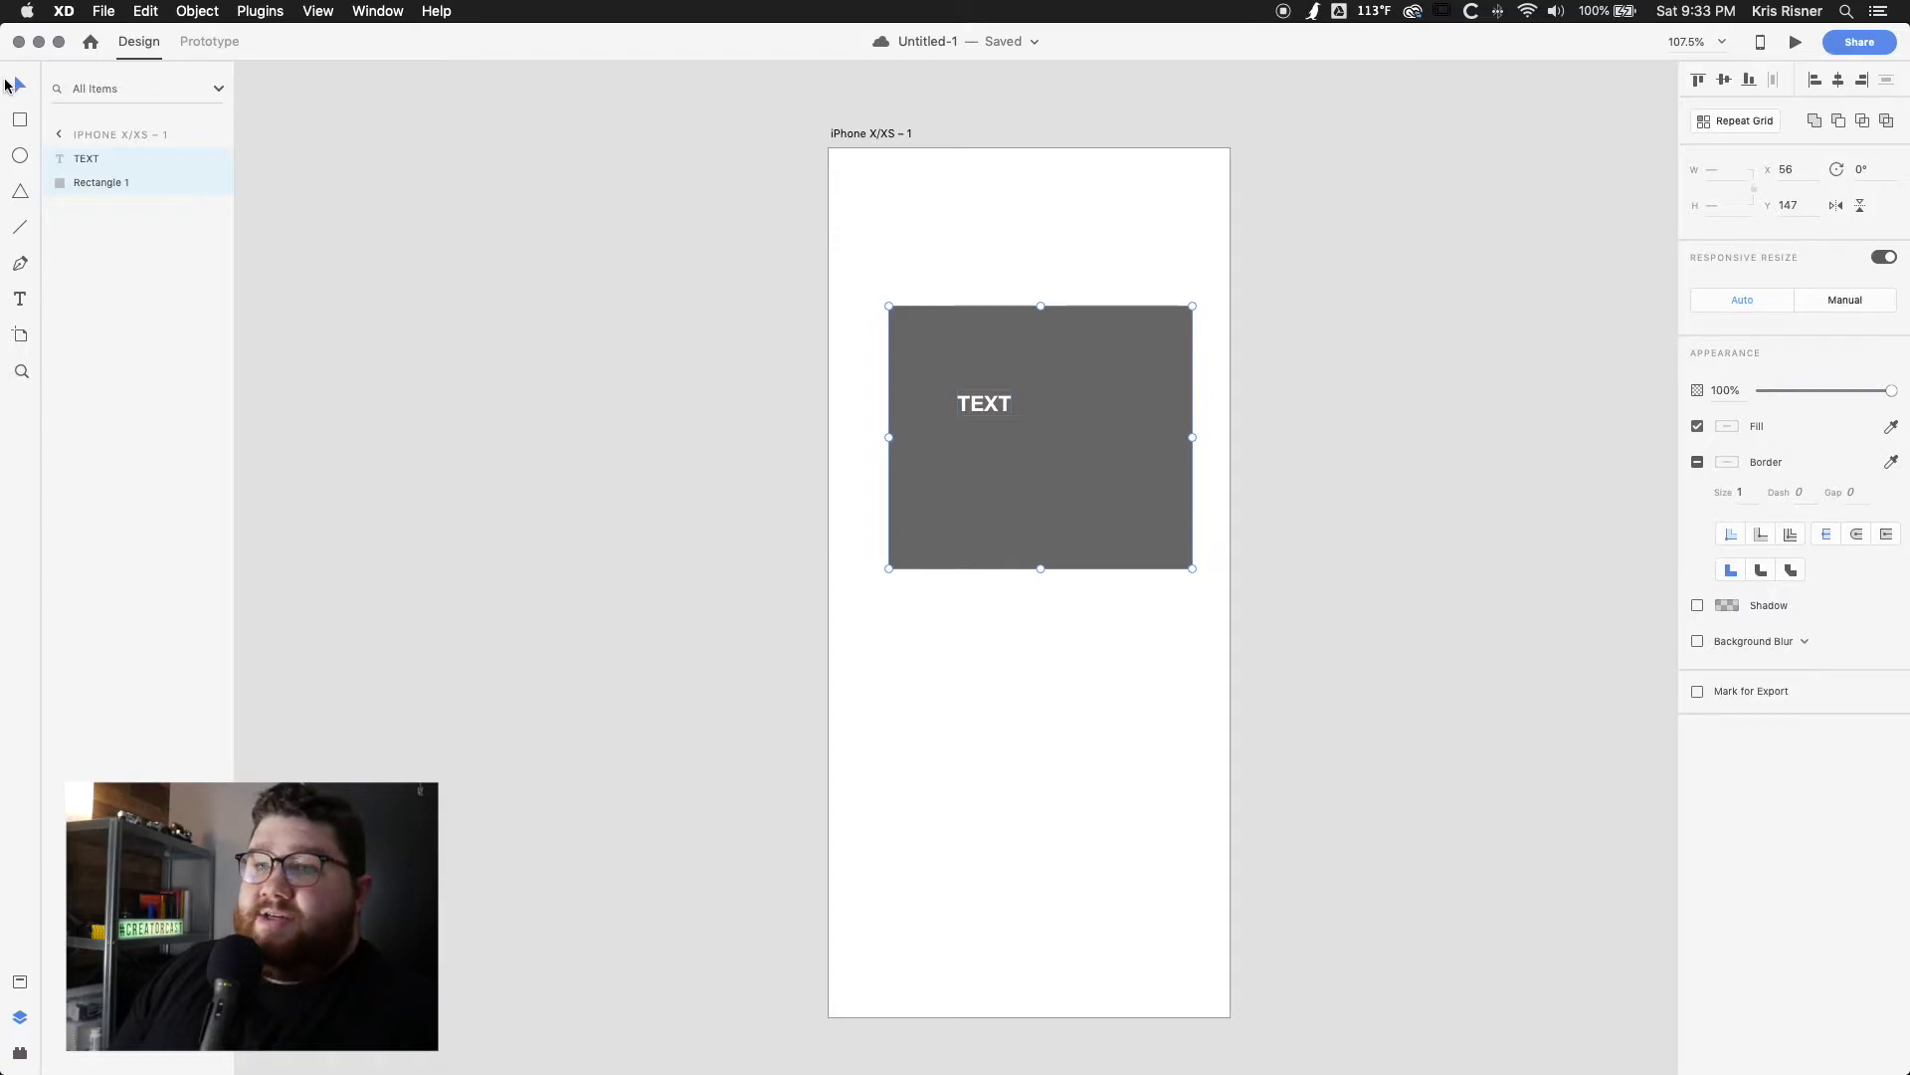
click(537, 392)
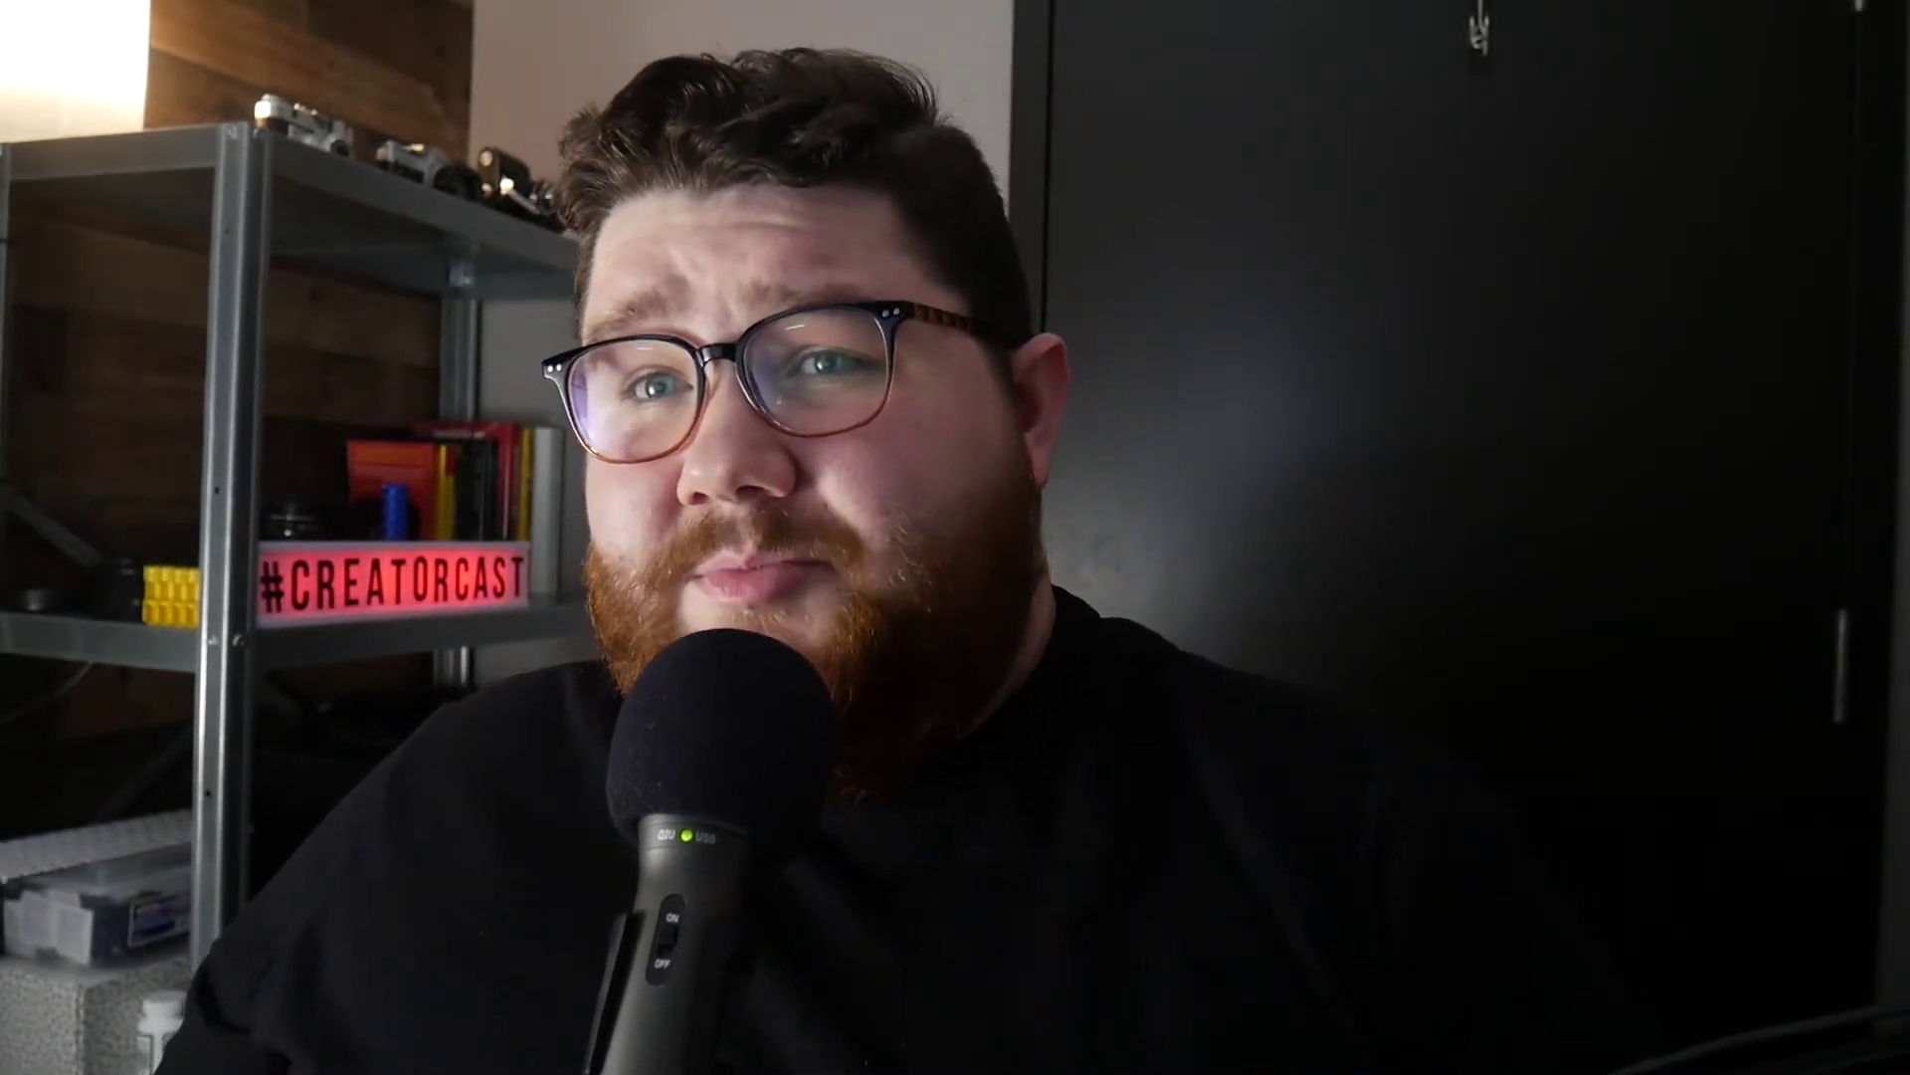
Step: Draw a rectangle about 266 by 214 in the lower part of the artboard and open the Maps generator plugin for it
drag(896, 681, 1179, 910)
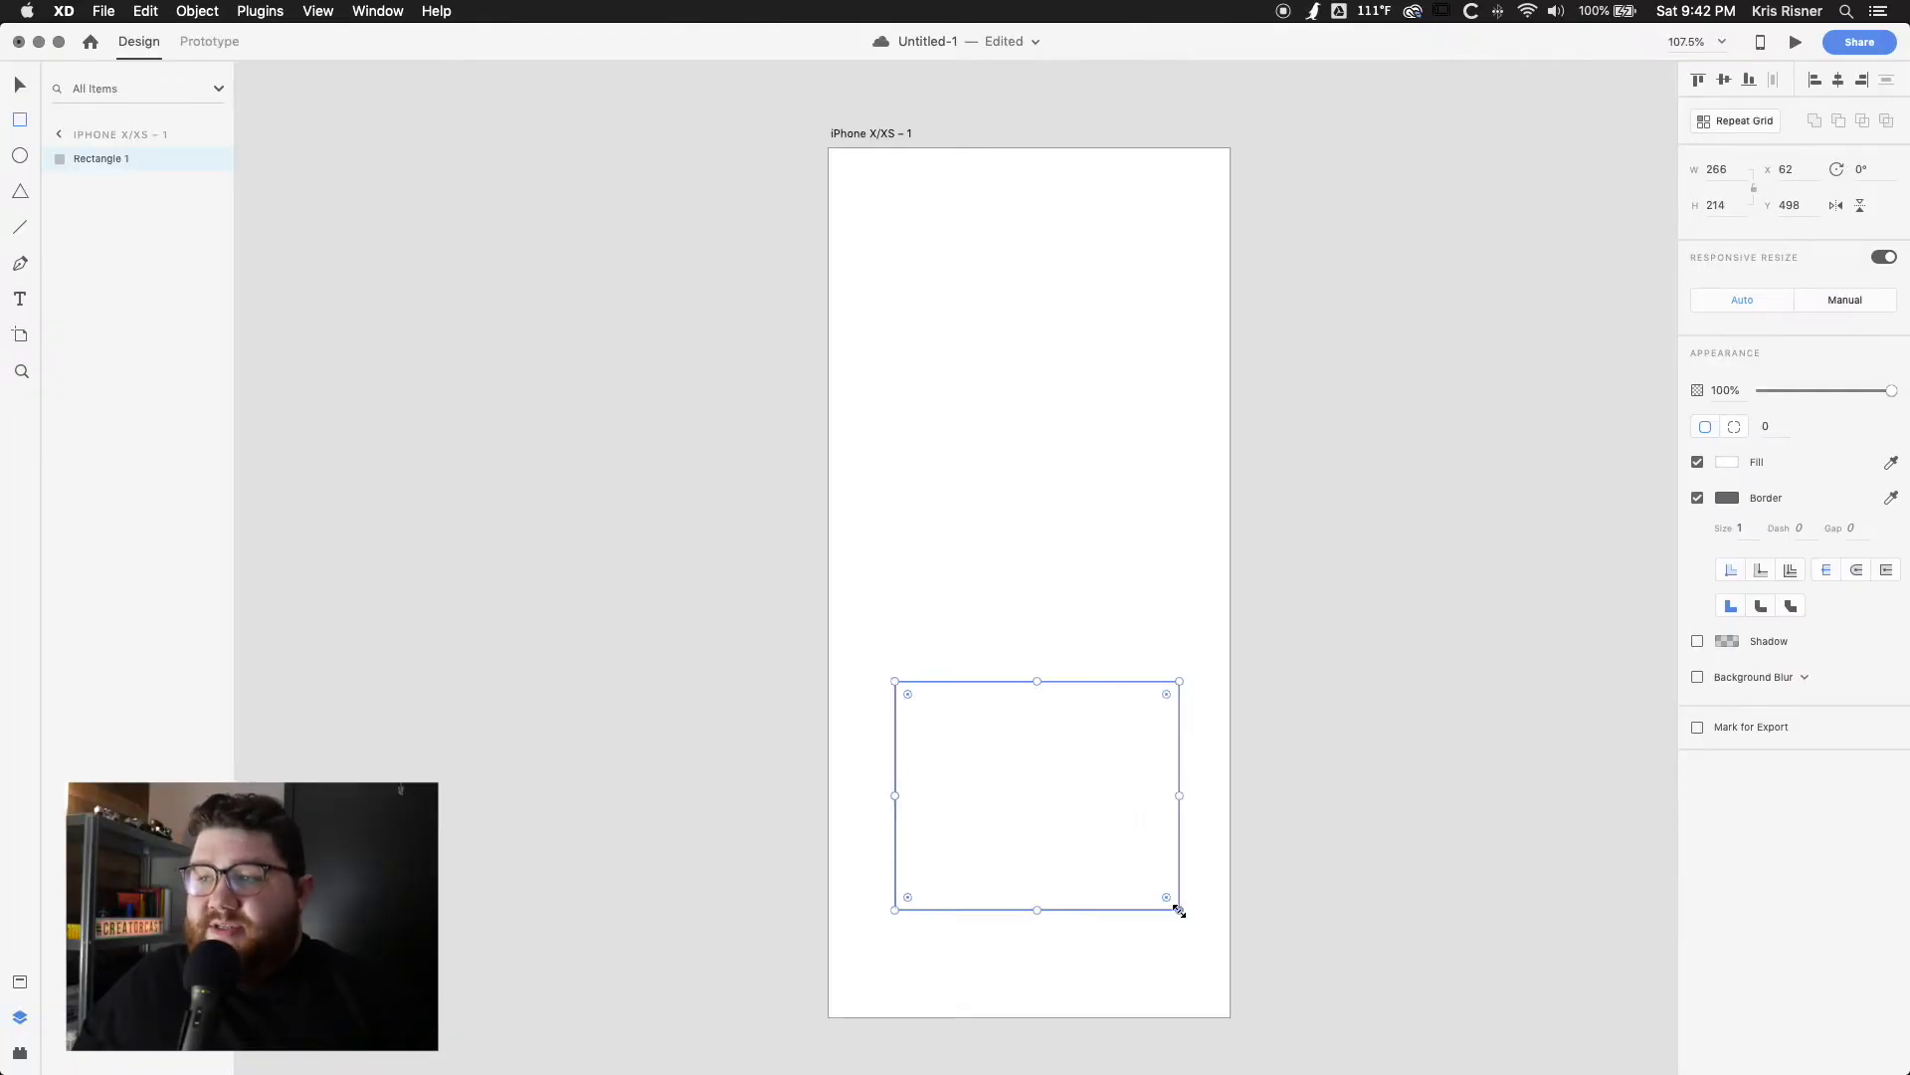
click(277, 20)
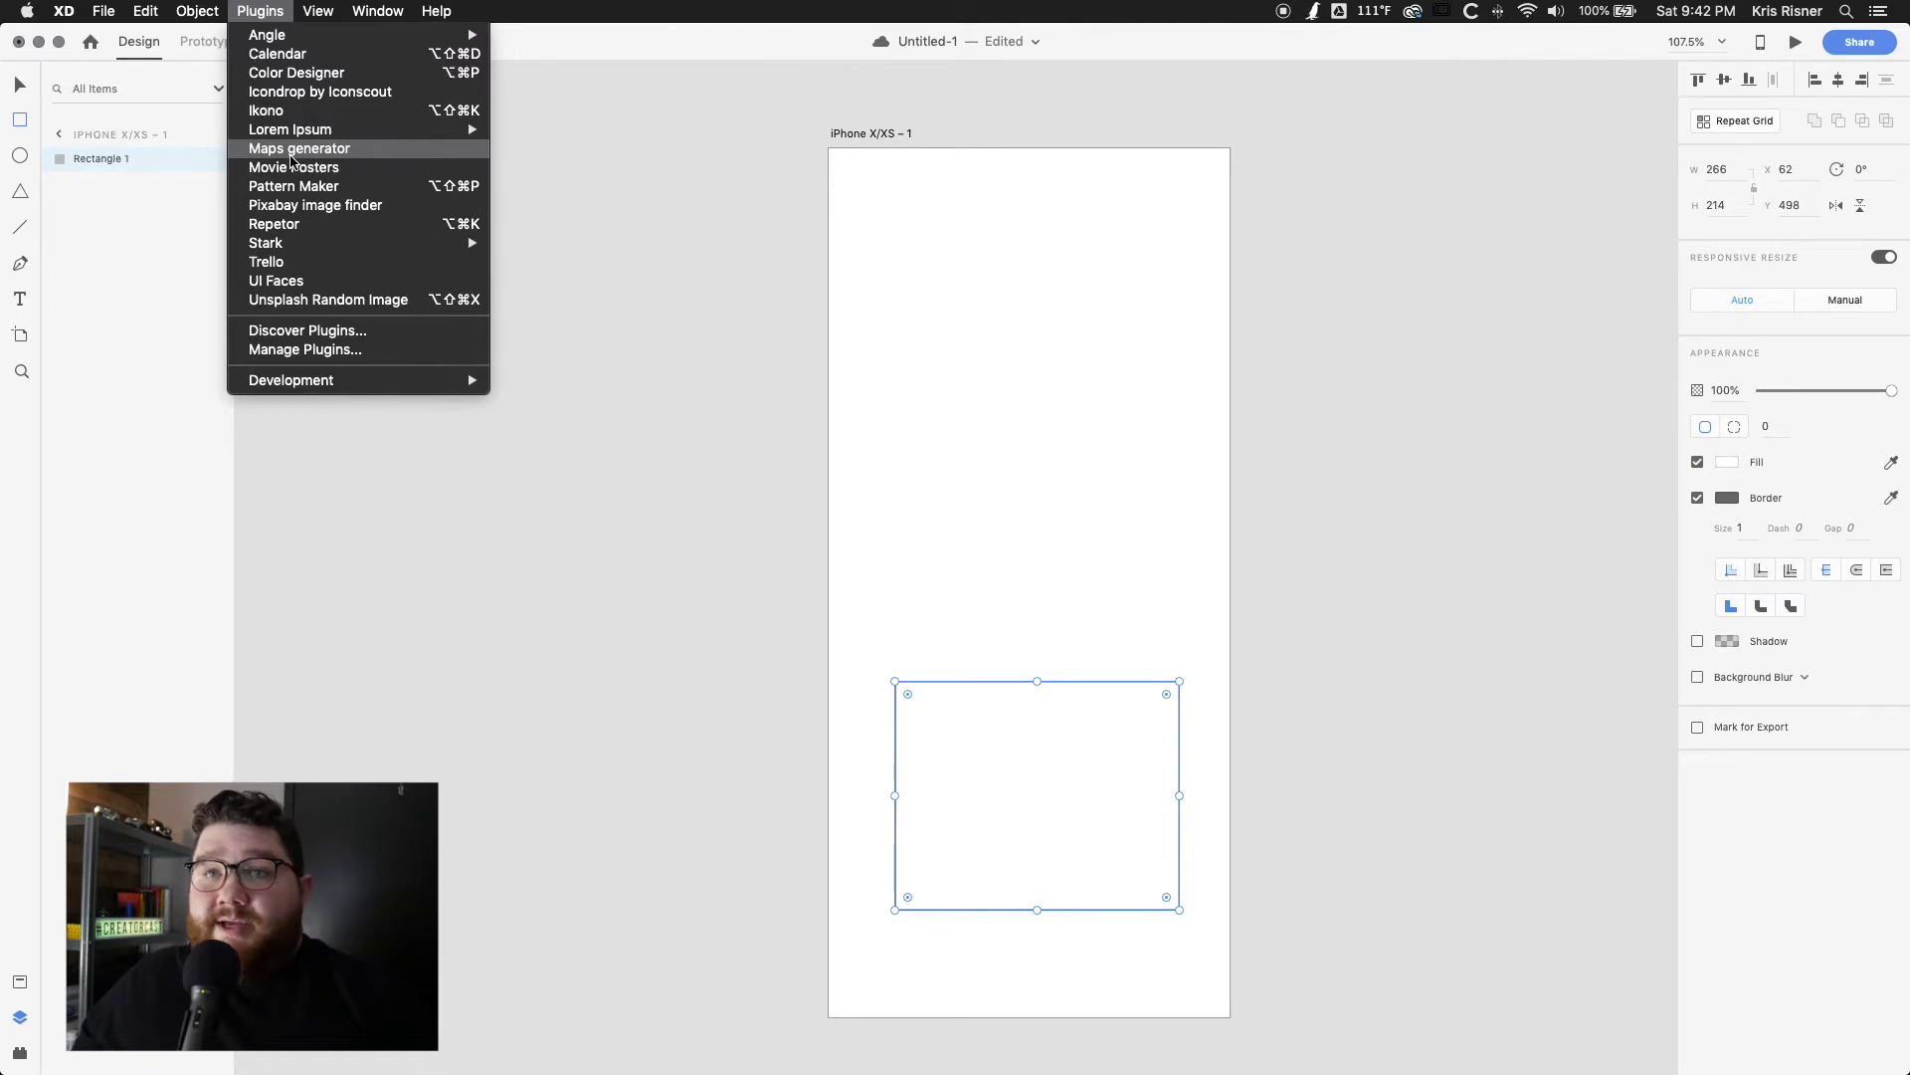
click(290, 154)
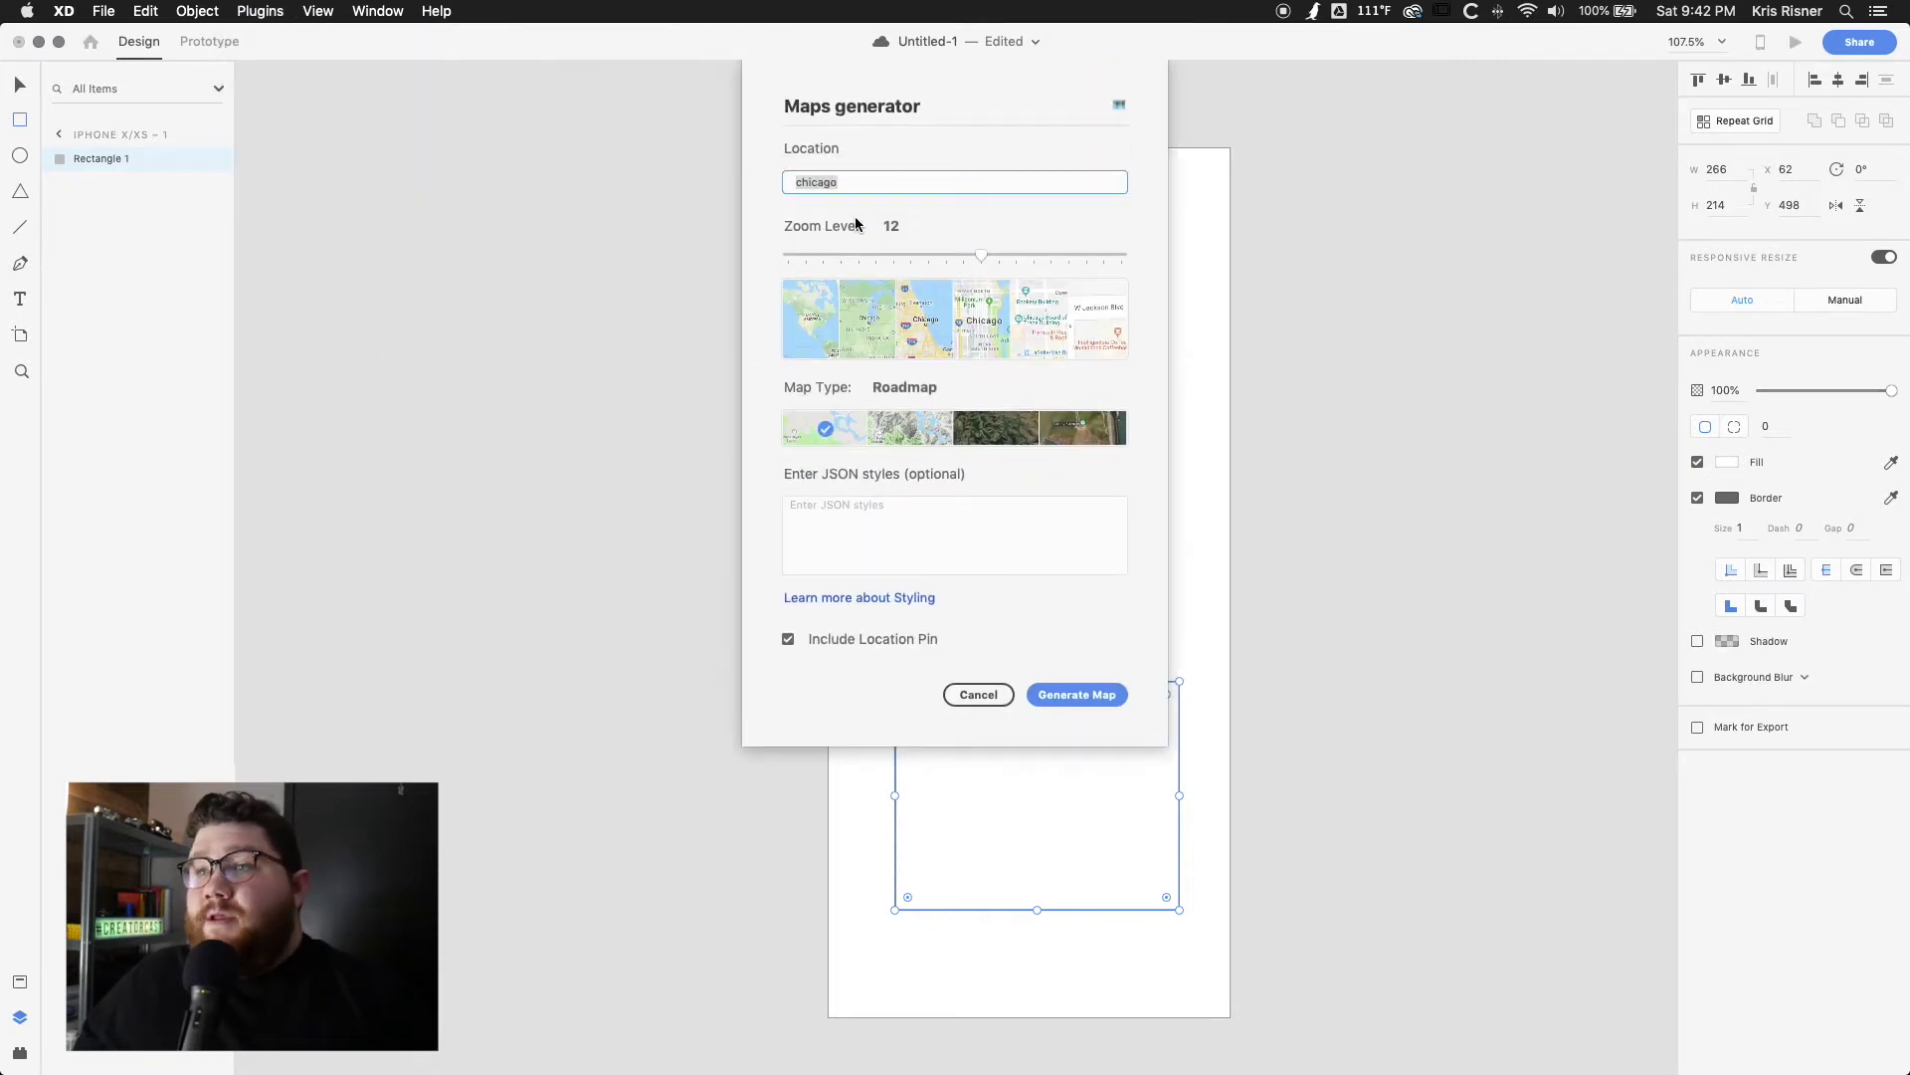
Step: Fill the rectangle with a generated map of Chicago at zoom level 12, using the Terrain map type and a location pin
mouse_move(974, 255)
mouse_down()
mouse_move(1079, 248)
mouse_move(776, 239)
mouse_move(974, 265)
mouse_up()
click(907, 436)
click(980, 433)
click(1061, 435)
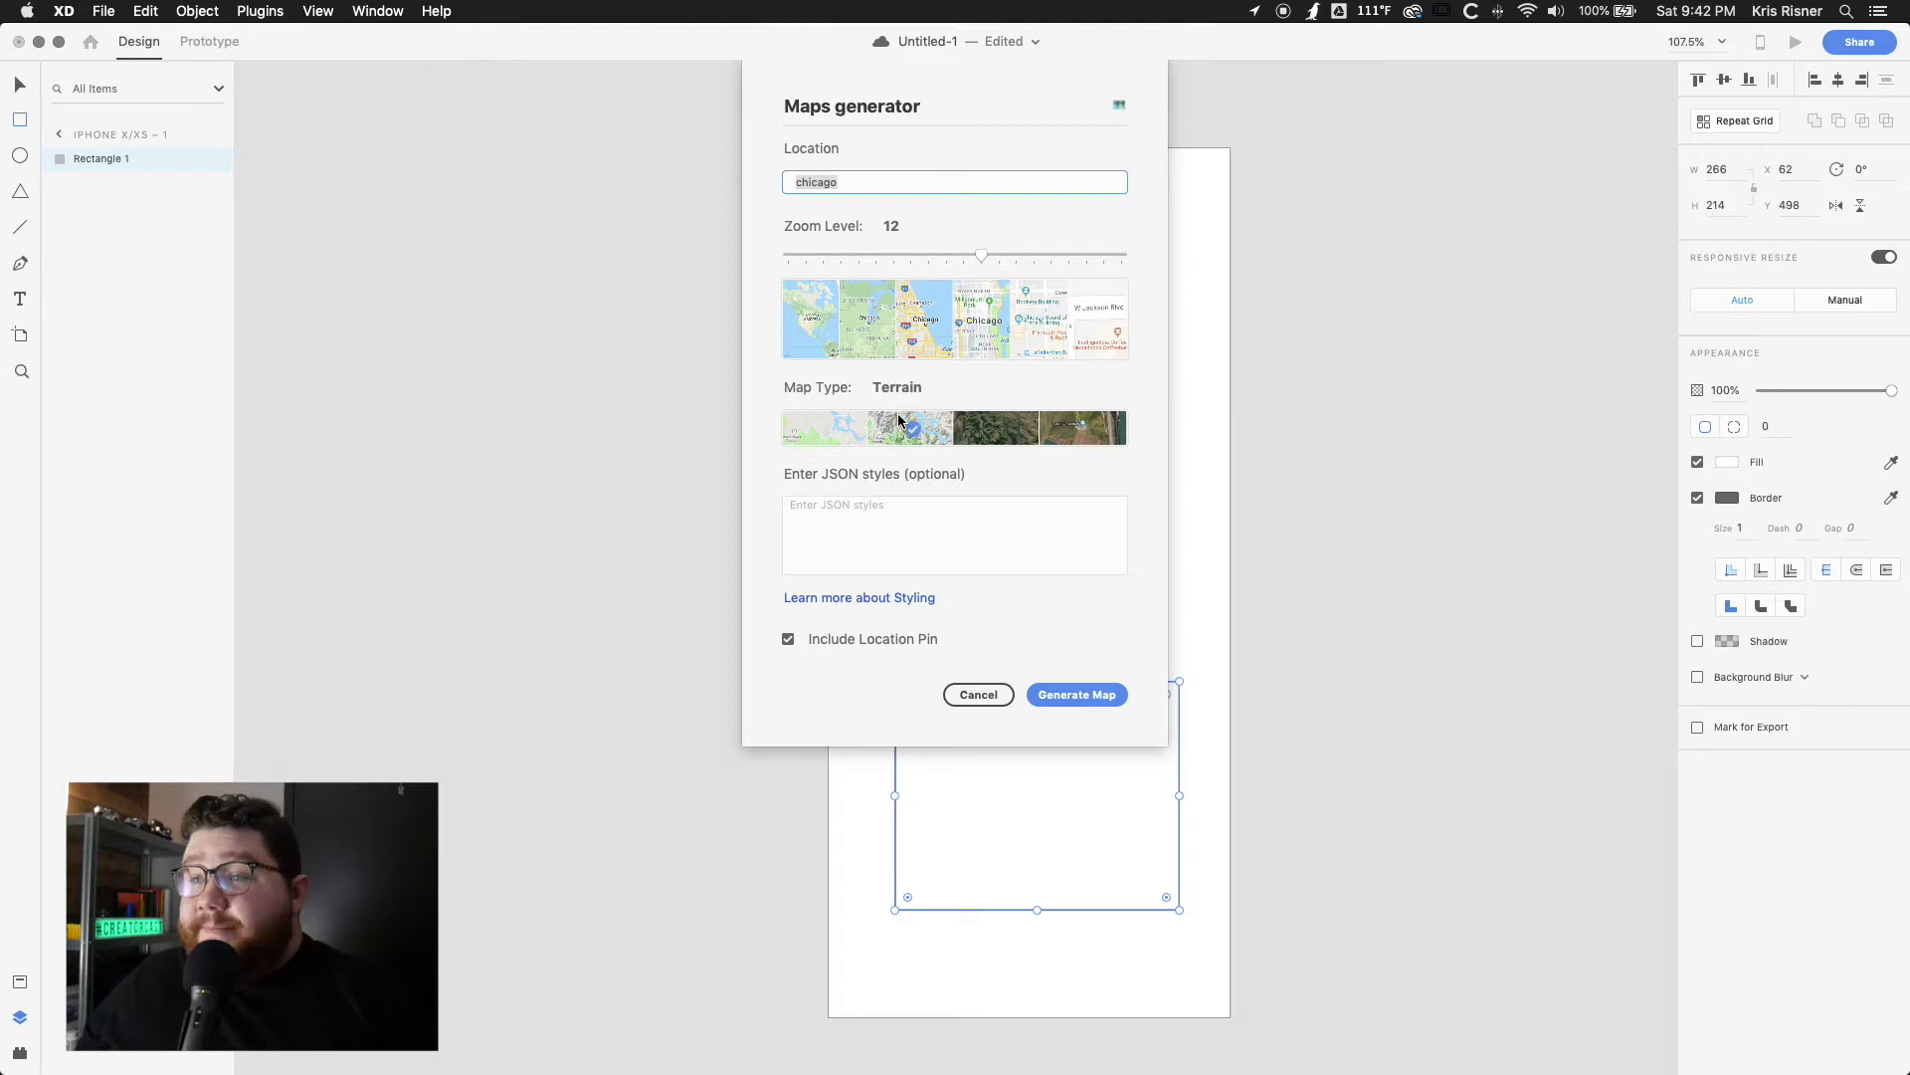
click(1068, 697)
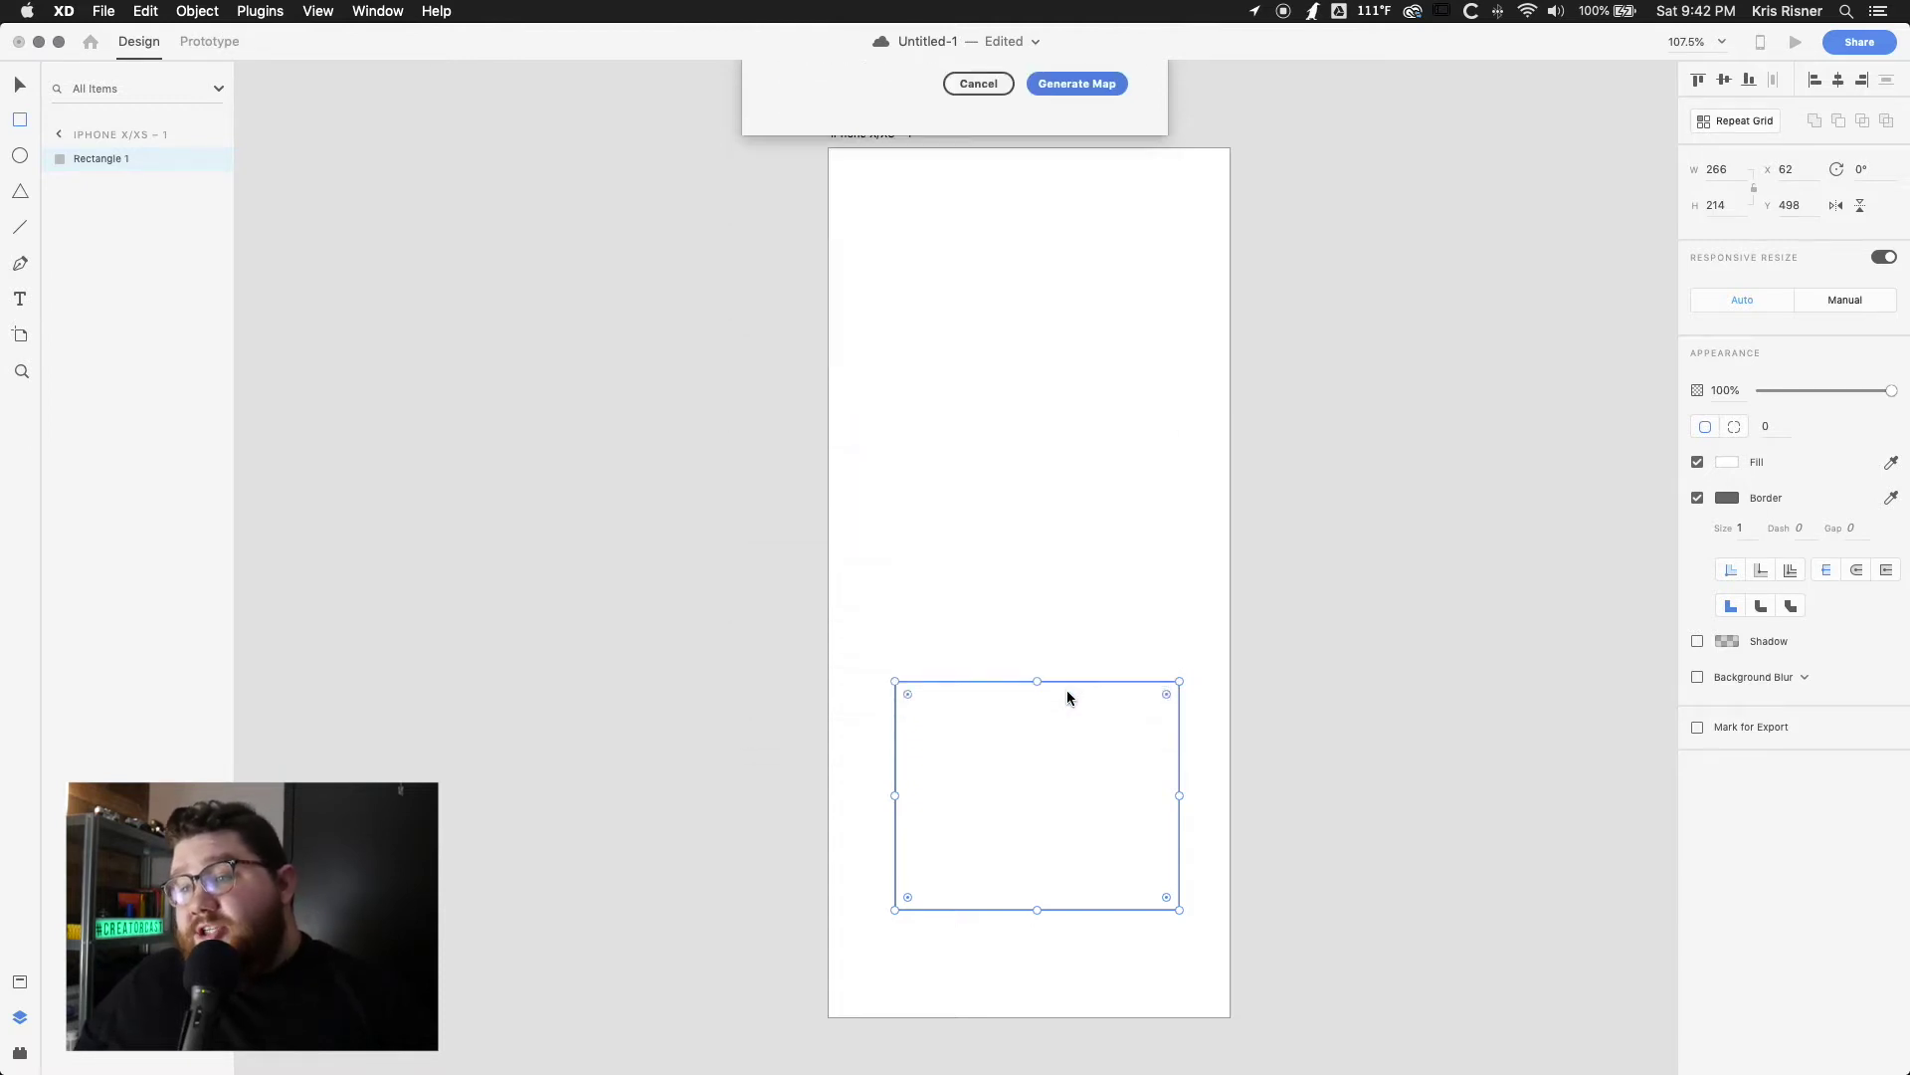
click(308, 264)
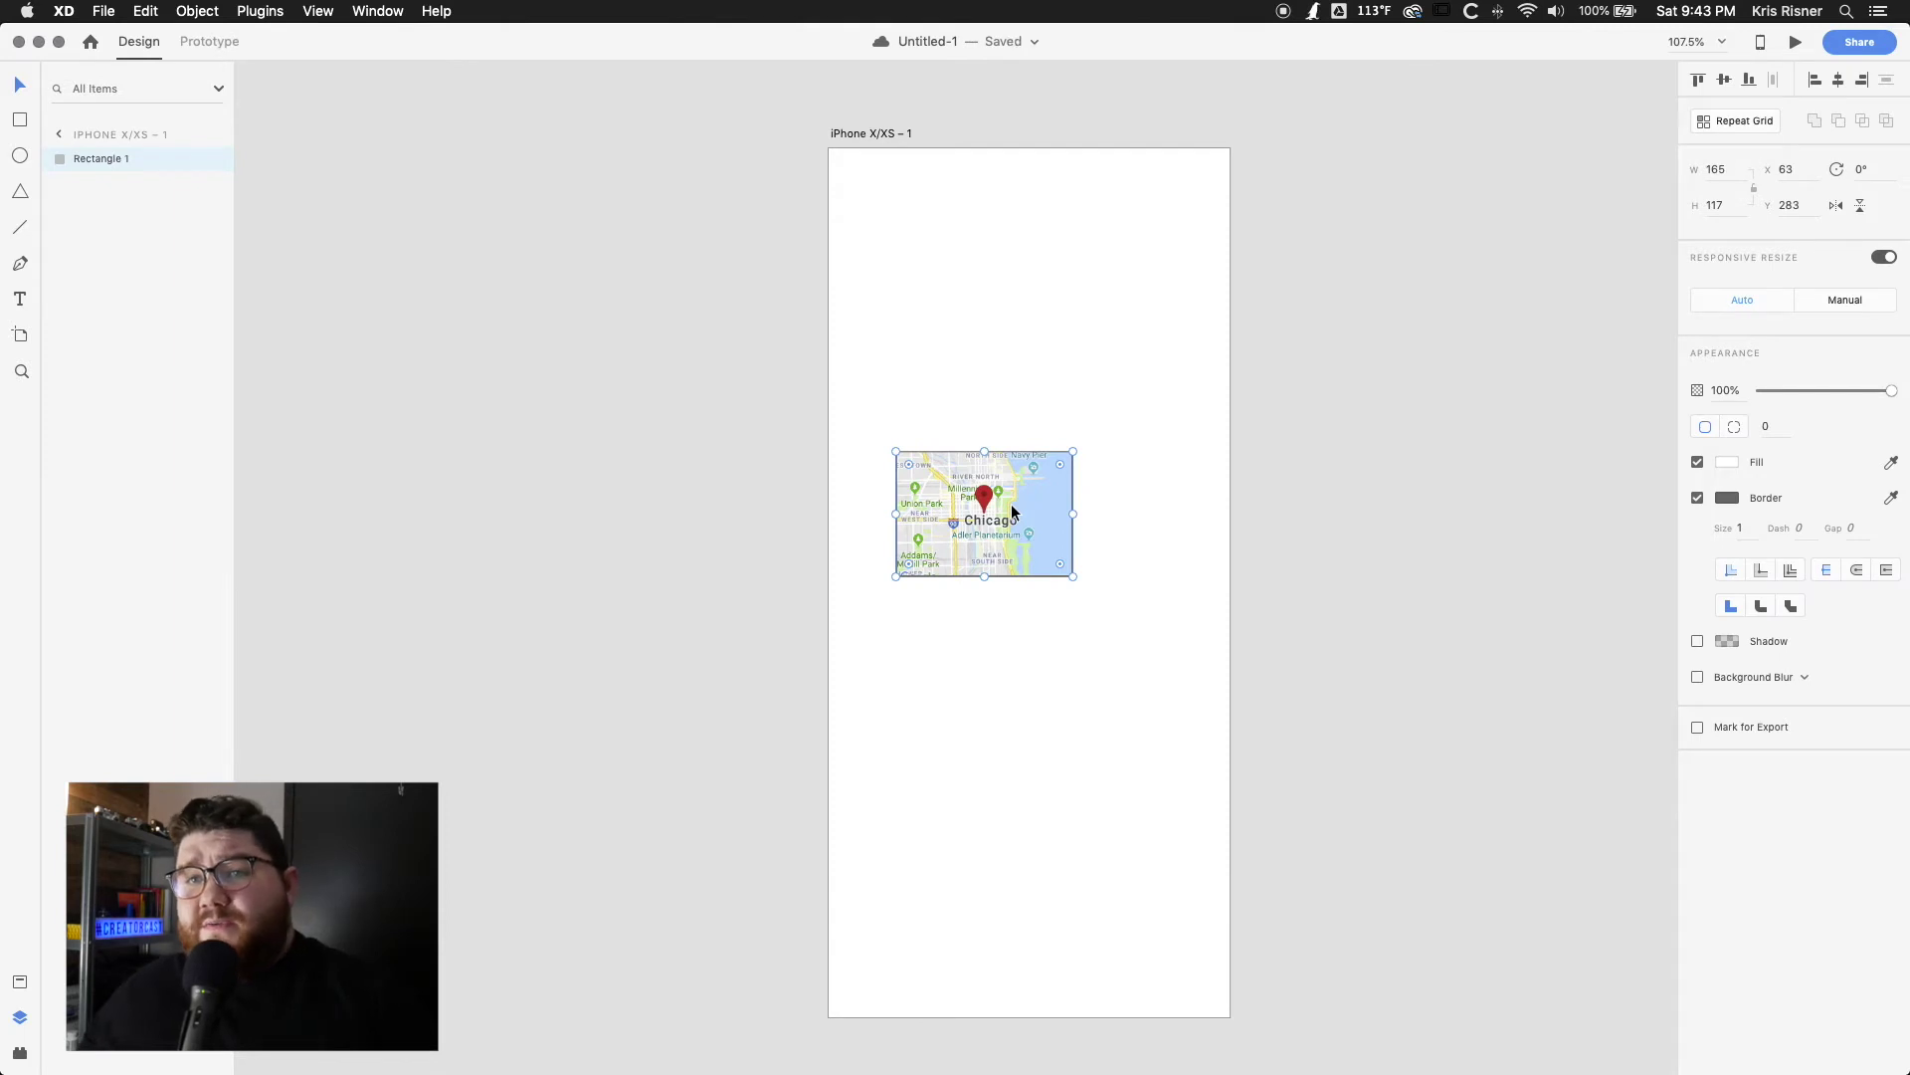